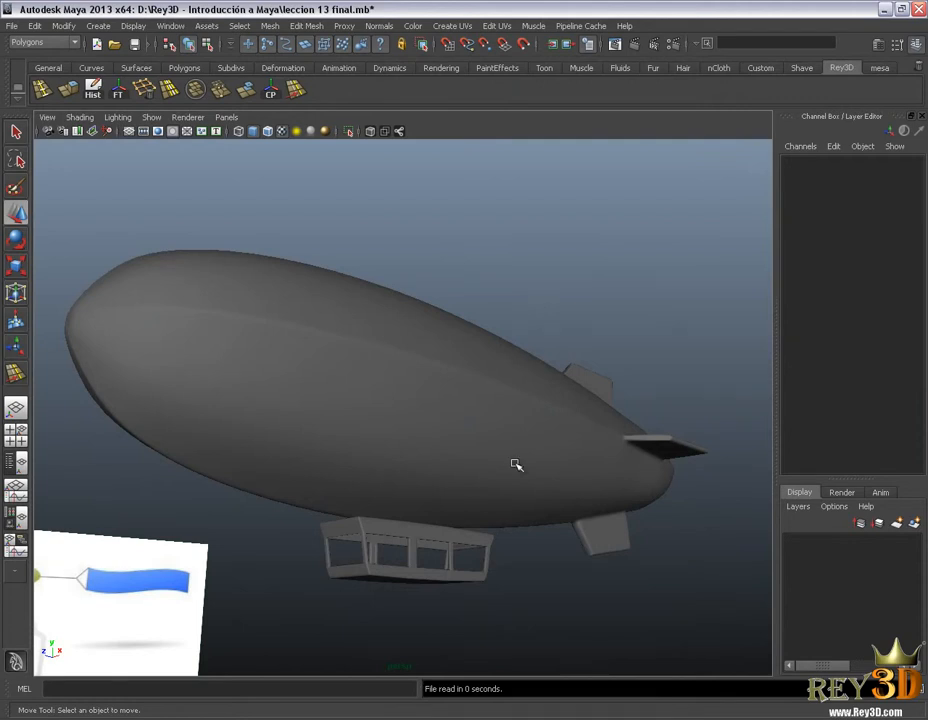
- Examine the gondola and the underside of the airship hull from several angles
{"action": "middle_click_drag", "start_coordinate": [515, 463], "coordinate": [464, 375], "text": "alt"}
{"action": "left_click_drag", "start_coordinate": [464, 375], "coordinate": [448, 388], "text": "alt"}
{"action": "right_click_drag", "start_coordinate": [448, 388], "coordinate": [485, 460], "text": "alt"}
{"action": "middle_click_drag", "start_coordinate": [420, 450], "coordinate": [480, 365], "text": "alt"}
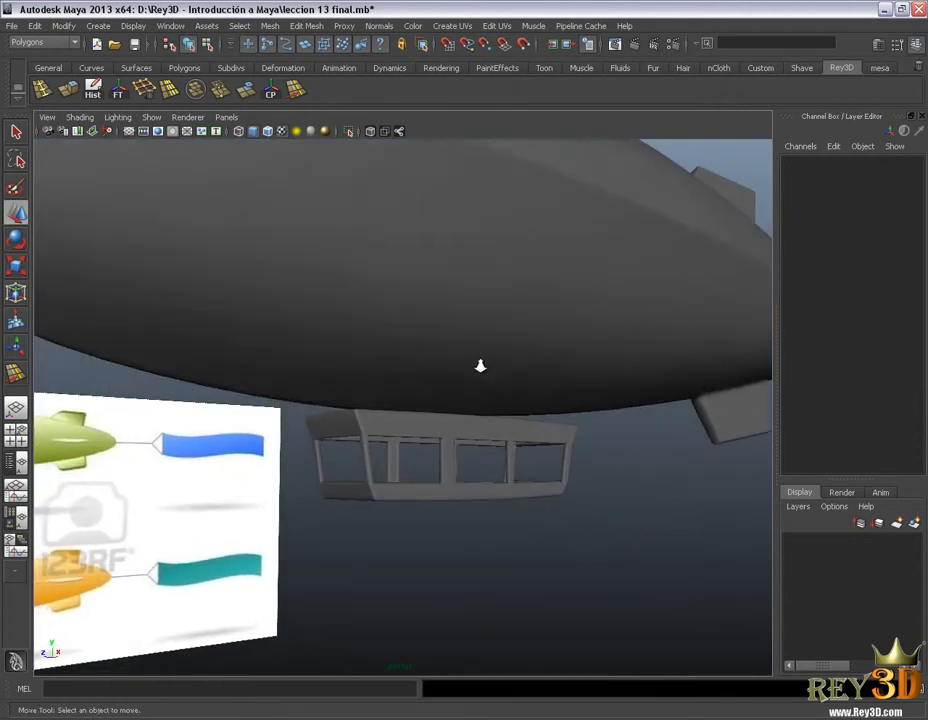
{"action": "left_click_drag", "start_coordinate": [480, 366], "coordinate": [505, 382], "text": "alt"}
{"action": "left_click_drag", "start_coordinate": [346, 349], "coordinate": [435, 367], "text": "alt"}
{"action": "left_click_drag", "start_coordinate": [510, 380], "coordinate": [516, 414], "text": "alt"}
{"action": "right_click_drag", "start_coordinate": [516, 414], "coordinate": [625, 478], "text": "alt"}
{"action": "middle_click_drag", "start_coordinate": [625, 478], "coordinate": [553, 441], "text": "alt"}
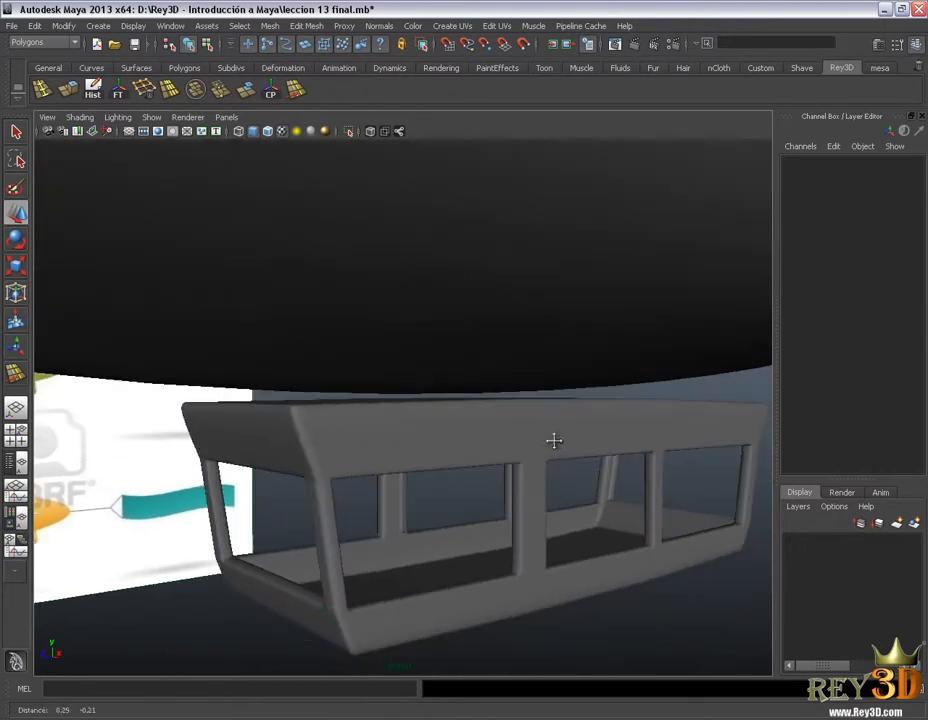
{"action": "right_click_drag", "start_coordinate": [553, 441], "coordinate": [480, 470], "text": "alt"}
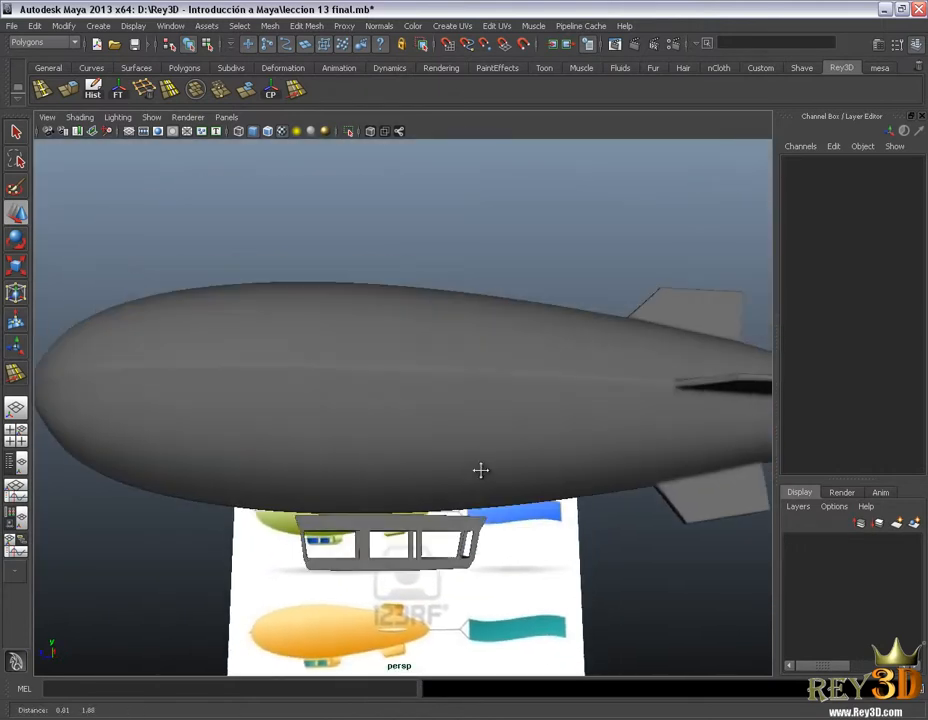
- Show the airship hull without smoothing in the side view, over the reference image
{"action": "key", "text": "space"}
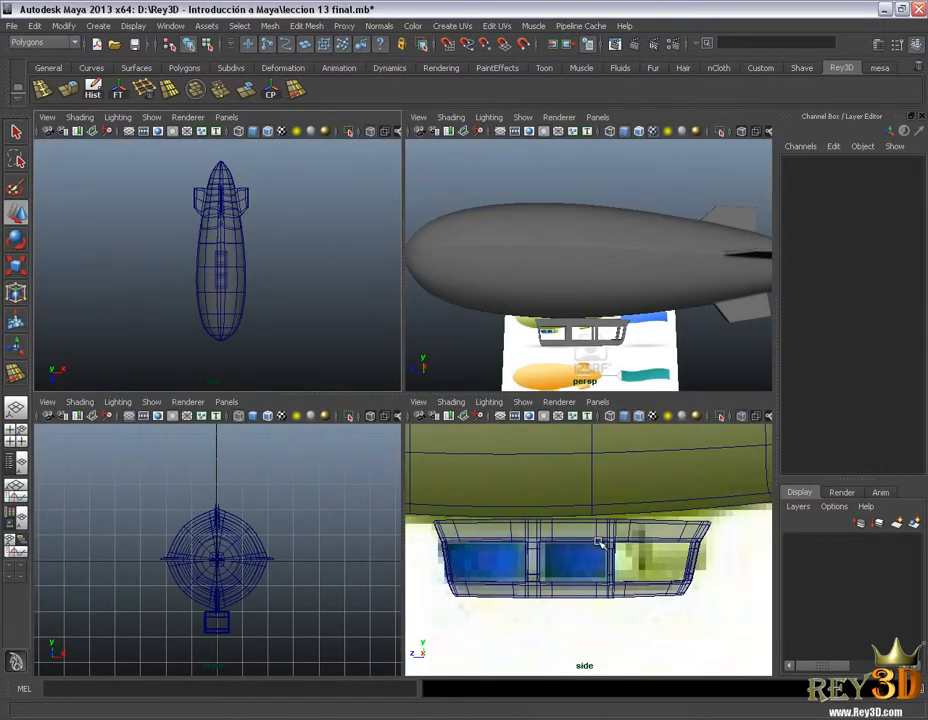
{"action": "key", "text": "space"}
{"action": "right_click_drag", "start_coordinate": [615, 522], "coordinate": [327, 431], "text": "alt"}
{"action": "middle_click_drag", "start_coordinate": [257, 337], "coordinate": [276, 368], "text": "alt"}
{"action": "right_click_drag", "start_coordinate": [276, 368], "coordinate": [586, 560], "text": "alt"}
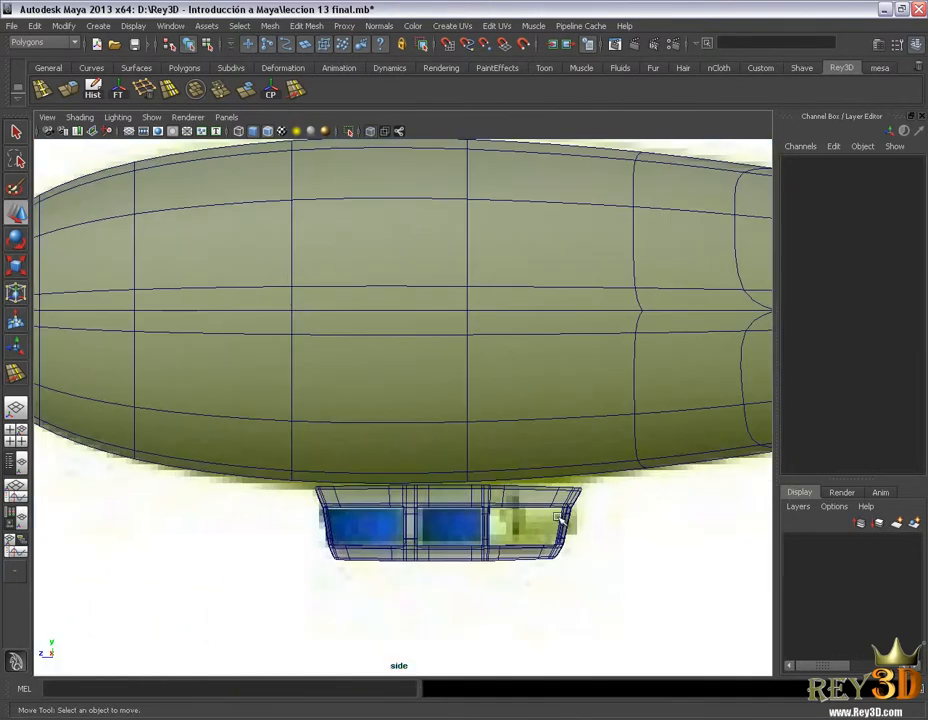
{"action": "middle_click_drag", "start_coordinate": [558, 517], "coordinate": [522, 499], "text": "alt"}
{"action": "left_click", "coordinate": [505, 383]}
{"action": "key", "text": "1"}
{"action": "right_click_drag", "start_coordinate": [596, 447], "coordinate": [563, 454], "text": "alt"}
{"action": "middle_click_drag", "start_coordinate": [534, 432], "coordinate": [529, 470], "text": "alt"}
{"action": "right_click_drag", "start_coordinate": [529, 470], "coordinate": [560, 472], "text": "alt"}
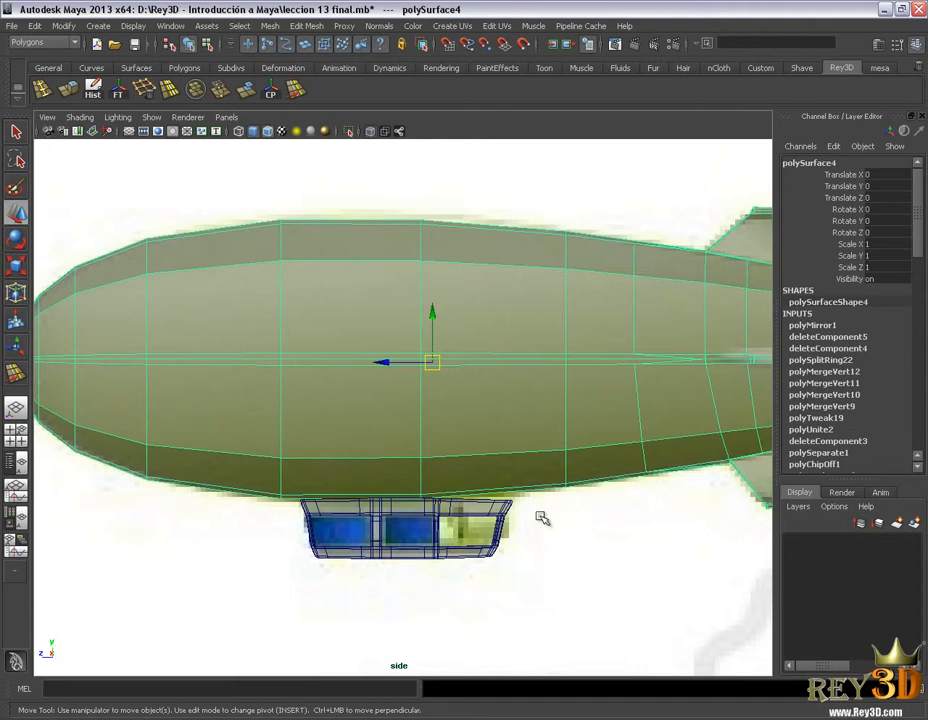
- Move the hull's vertex column near the gondola's front back until it sits close to the gondola's front edge
{"action": "right_click_drag", "start_coordinate": [394, 419], "coordinate": [474, 464], "text": "alt"}
{"action": "middle_click_drag", "start_coordinate": [362, 321], "coordinate": [388, 334], "text": "alt"}
{"action": "right_click", "coordinate": [347, 283]}
{"action": "left_click", "coordinate": [281, 283]}
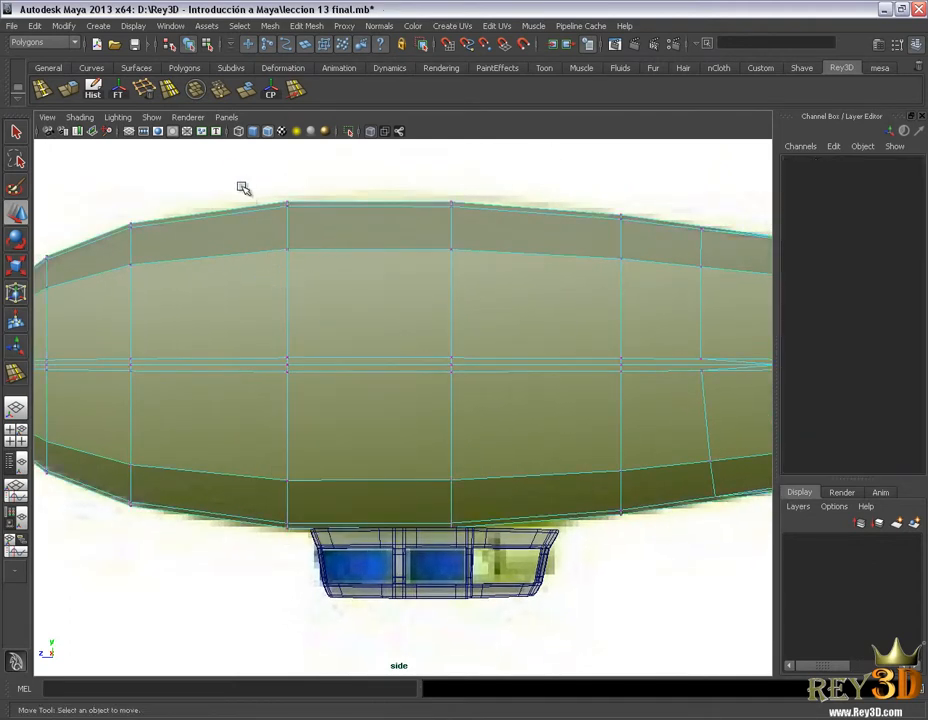
{"action": "left_click_drag", "start_coordinate": [328, 551], "coordinate": [322, 562]}
{"action": "right_click_drag", "start_coordinate": [266, 508], "coordinate": [315, 511], "text": "alt"}
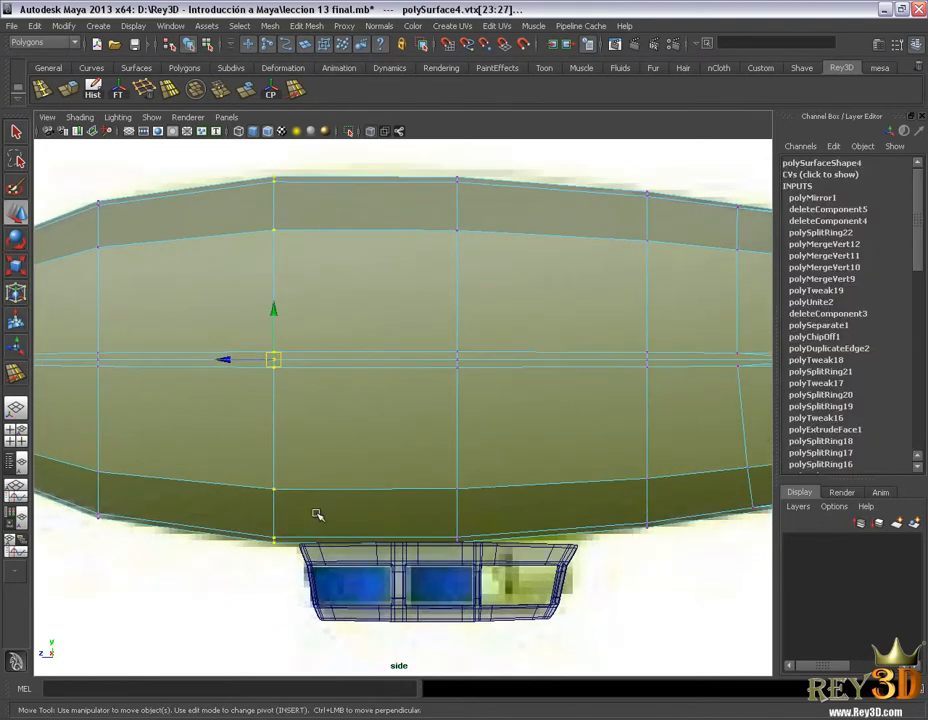
{"action": "middle_click_drag", "start_coordinate": [315, 511], "coordinate": [331, 501], "text": "alt"}
{"action": "left_click_drag", "start_coordinate": [235, 355], "coordinate": [256, 352]}
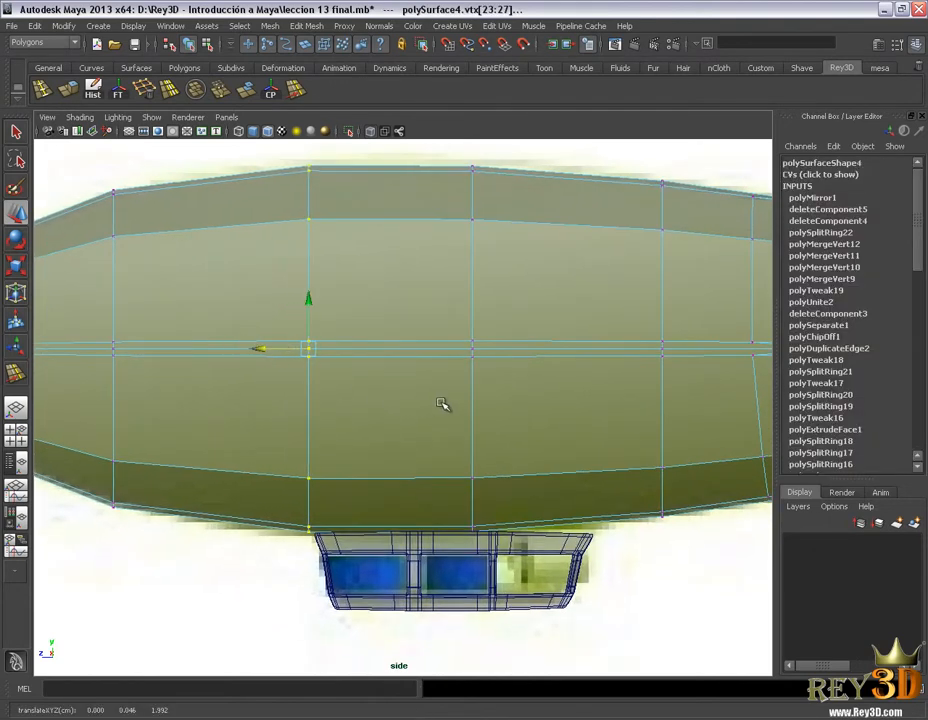
- Move the vertex column behind the gondola forward to the gondola's rear edge and scale it up by about 1.06
{"action": "middle_click_drag", "start_coordinate": [441, 403], "coordinate": [348, 397], "text": "alt"}
{"action": "left_click_drag", "start_coordinate": [614, 563], "coordinate": [614, 564]}
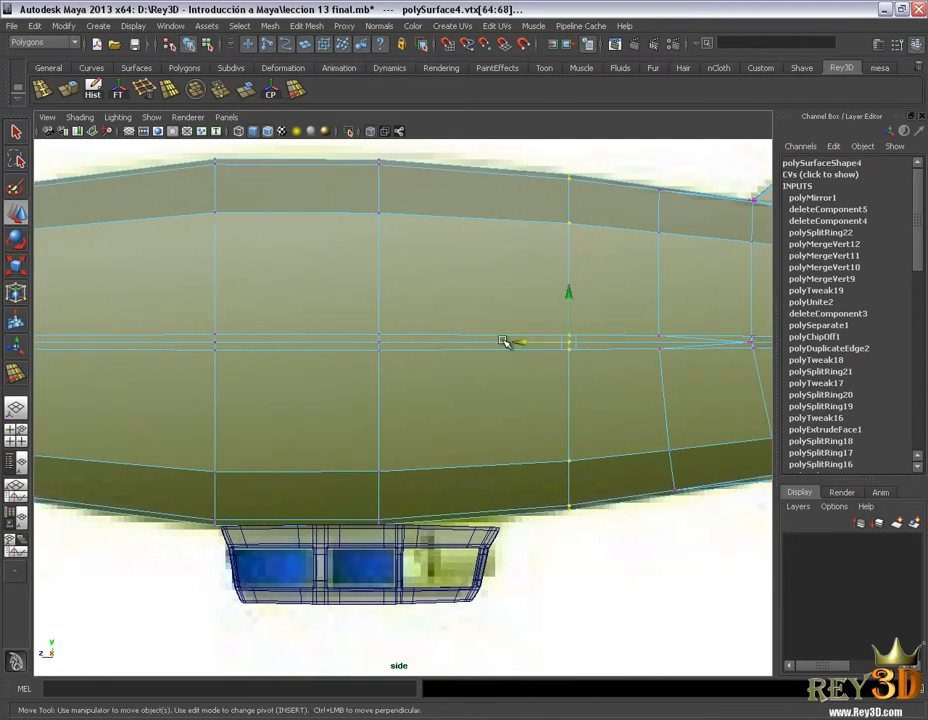
{"action": "mouse_move", "coordinate": [521, 340]}
{"action": "left_mouse_down"}
{"action": "mouse_move", "coordinate": [455, 350]}
{"action": "mouse_move", "coordinate": [519, 347]}
{"action": "left_mouse_up"}
{"action": "key", "text": "r"}
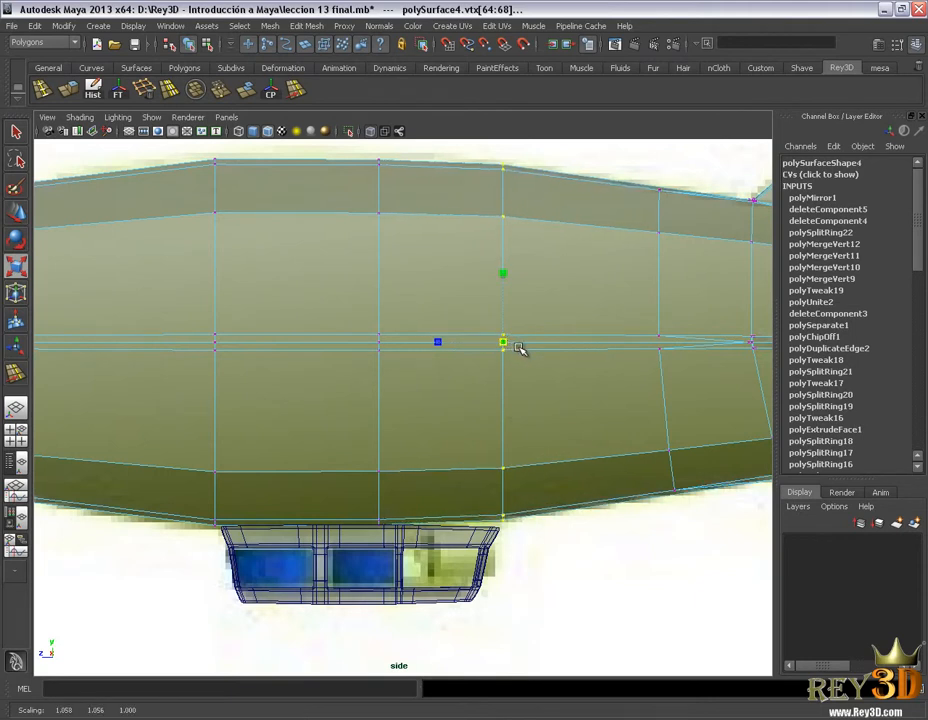
- Insert an edge loop around the hull ahead of the gondola and scale it to follow the reference silhouette
{"action": "right_click_drag", "start_coordinate": [519, 347], "coordinate": [425, 358], "text": "alt"}
{"action": "middle_click_drag", "start_coordinate": [371, 339], "coordinate": [424, 360], "text": "alt"}
{"action": "right_click_drag", "start_coordinate": [375, 346], "coordinate": [398, 348], "text": "alt"}
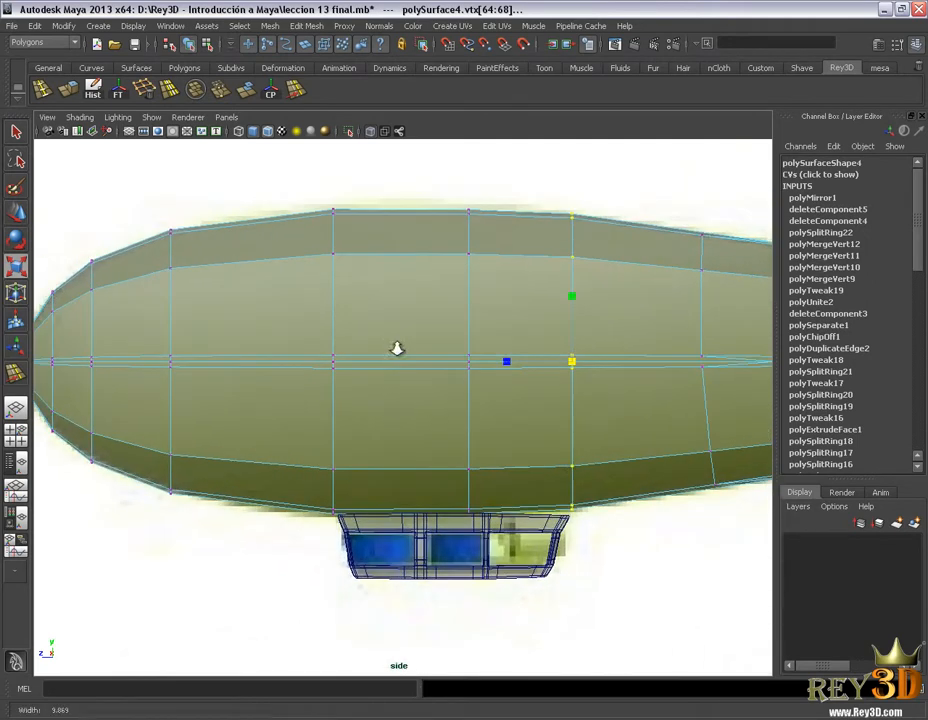
{"action": "left_click", "coordinate": [47, 95]}
{"action": "left_click_drag", "start_coordinate": [258, 360], "coordinate": [253, 364]}
{"action": "key", "text": "r"}
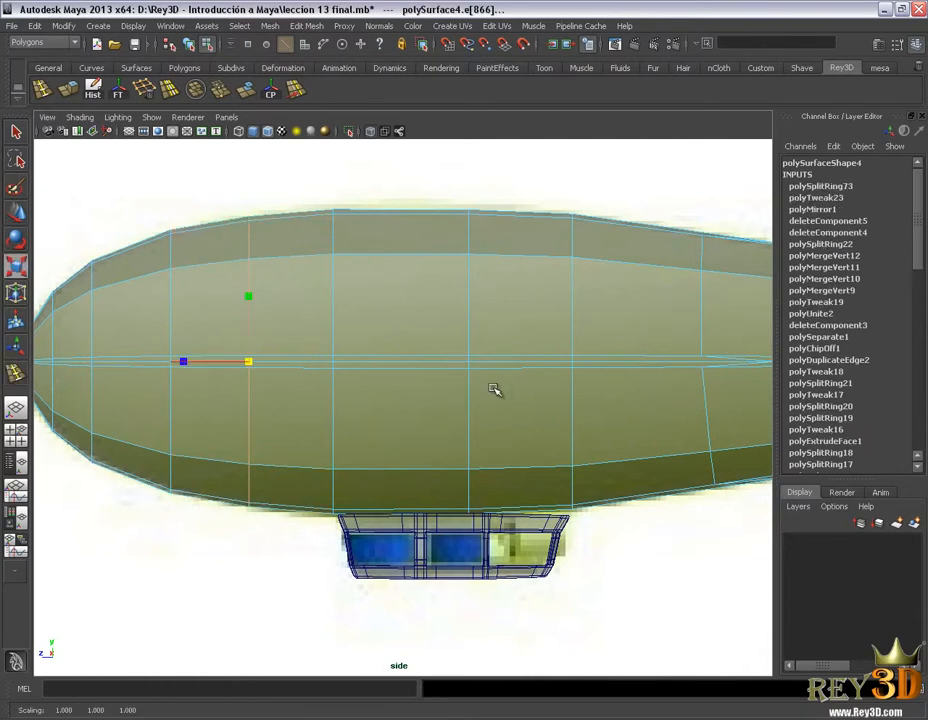
- Insert an edge loop around the hull between the gondola and the tail fins and scale it to the reference silhouette
{"action": "middle_click_drag", "start_coordinate": [494, 389], "coordinate": [325, 400], "text": "alt"}
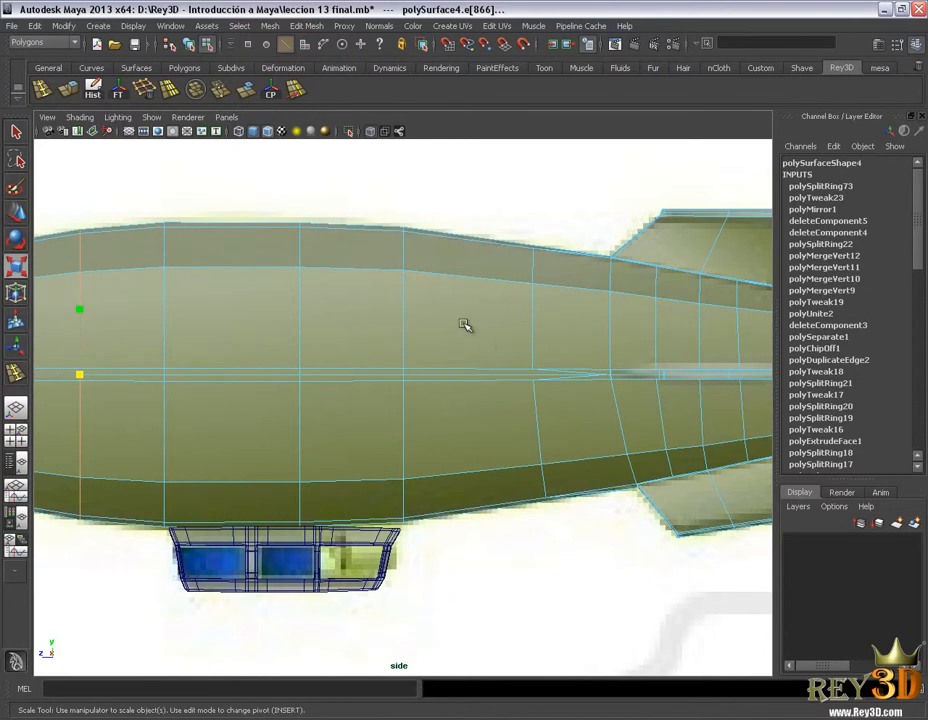
{"action": "middle_click_drag", "start_coordinate": [497, 330], "coordinate": [573, 344], "text": "alt"}
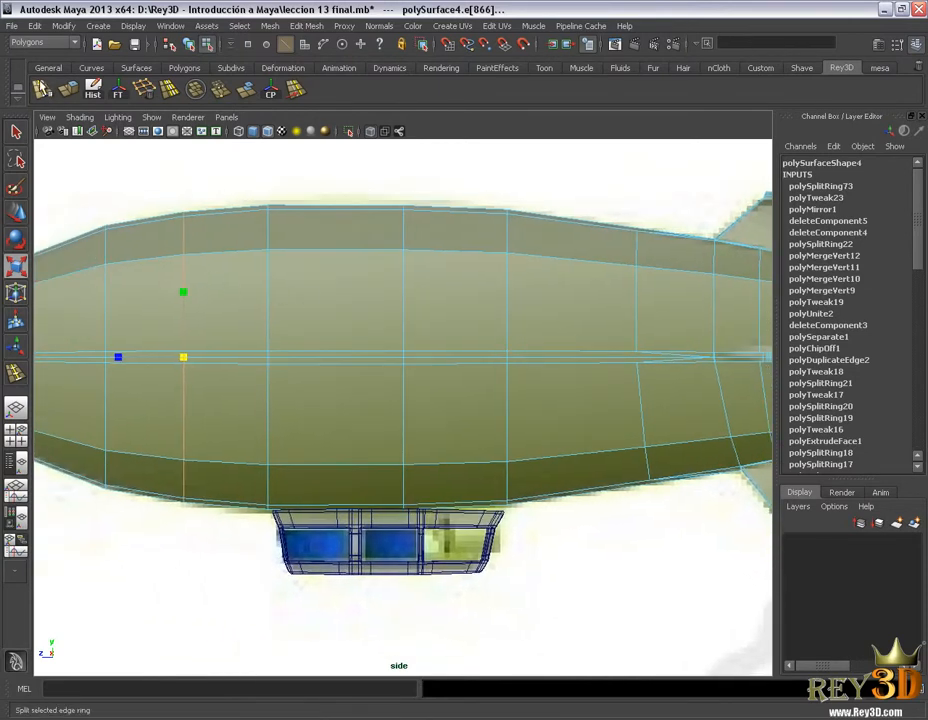
{"action": "left_click", "coordinate": [15, 373]}
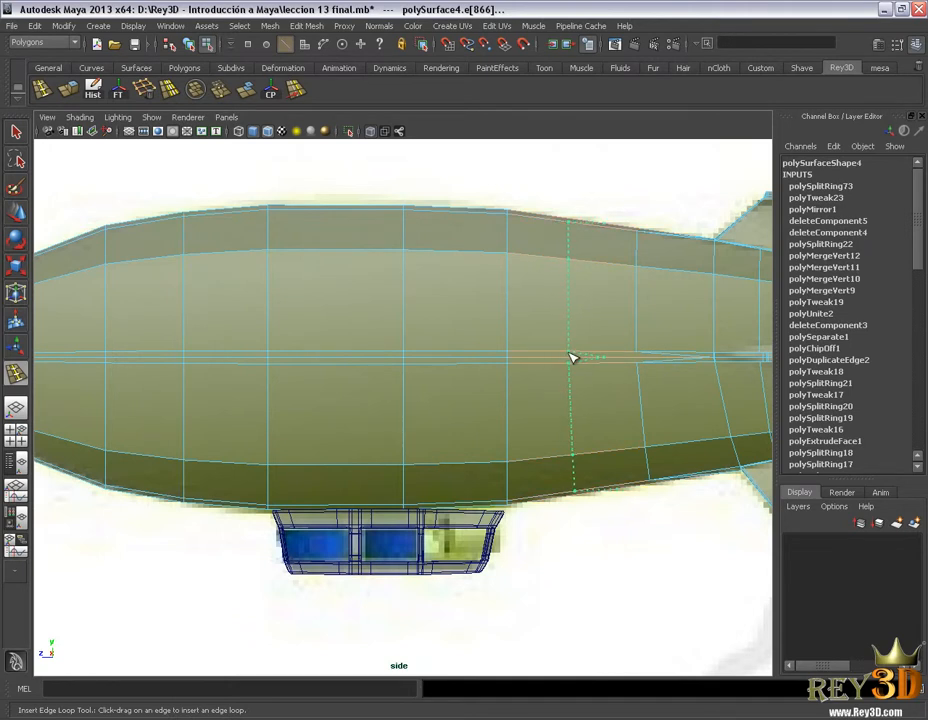
{"action": "left_click", "coordinate": [573, 357]}
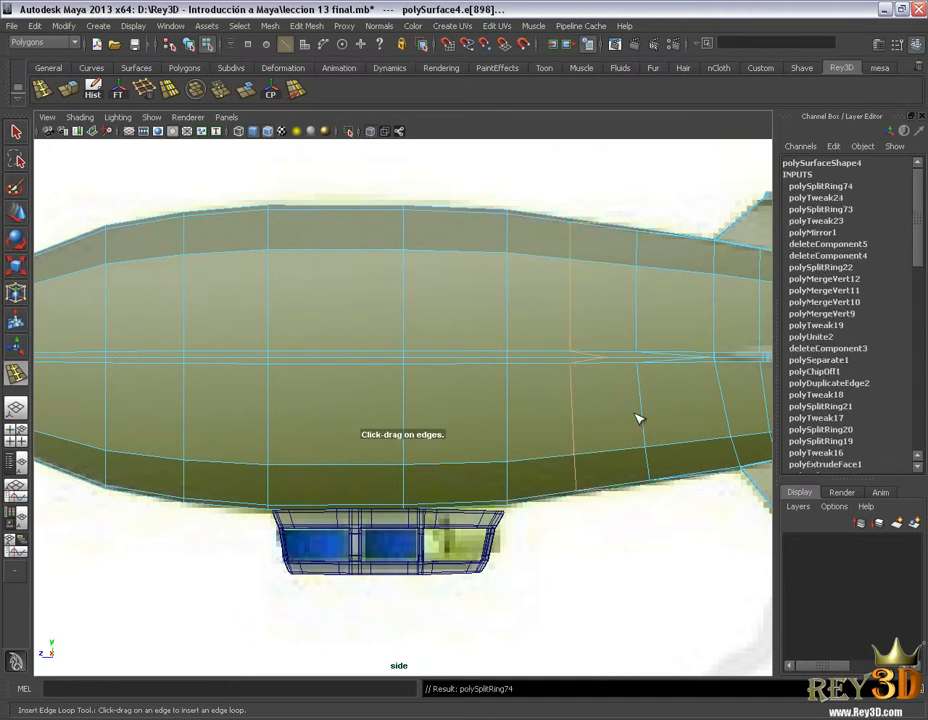
{"action": "key", "text": "r"}
{"action": "left_click_drag", "start_coordinate": [597, 359], "coordinate": [600, 356]}
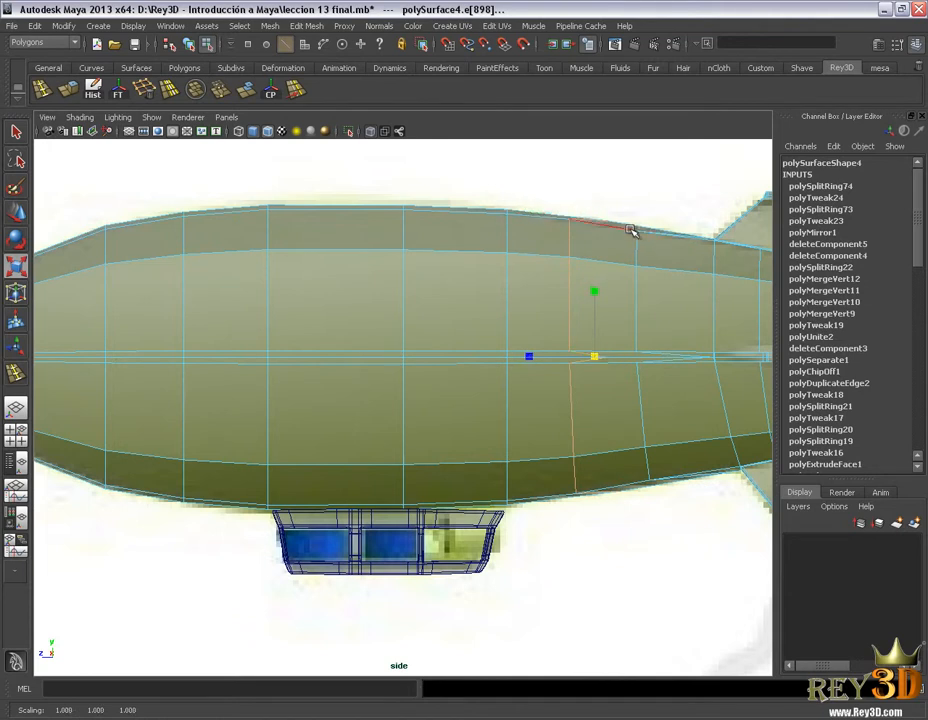
- Select the four narrow hull faces directly above the gondola in the perspective view
{"action": "scroll", "coordinate": [532, 377], "scroll_direction": "down", "scroll_amount": 5}
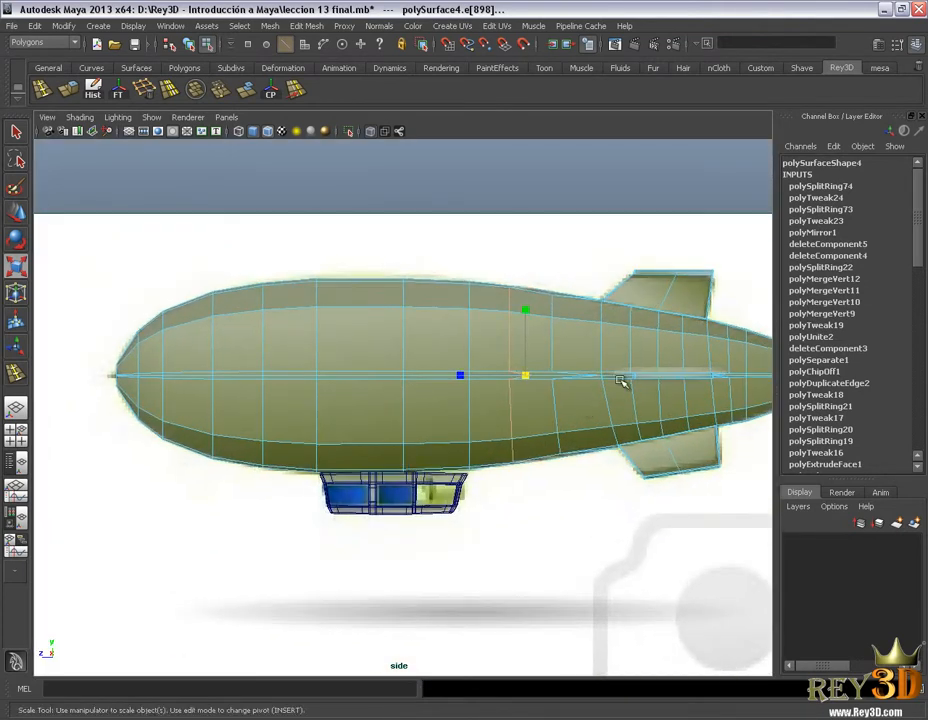
{"action": "scroll", "coordinate": [506, 426], "scroll_direction": "up", "scroll_amount": 2}
{"action": "scroll", "coordinate": [506, 426], "scroll_direction": "up", "scroll_amount": 5}
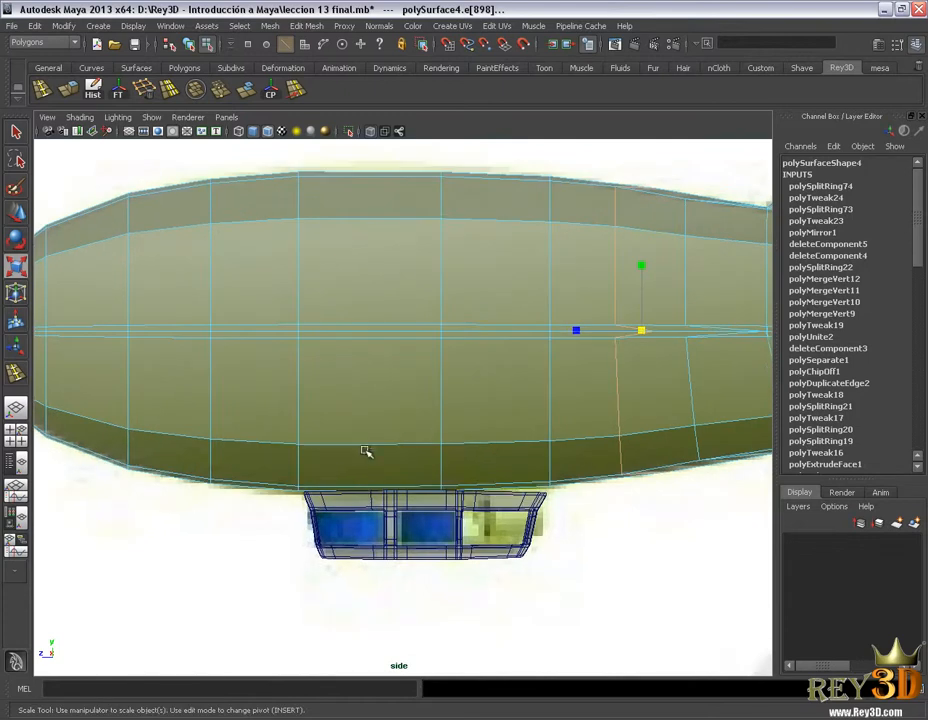
{"action": "key", "text": "space"}
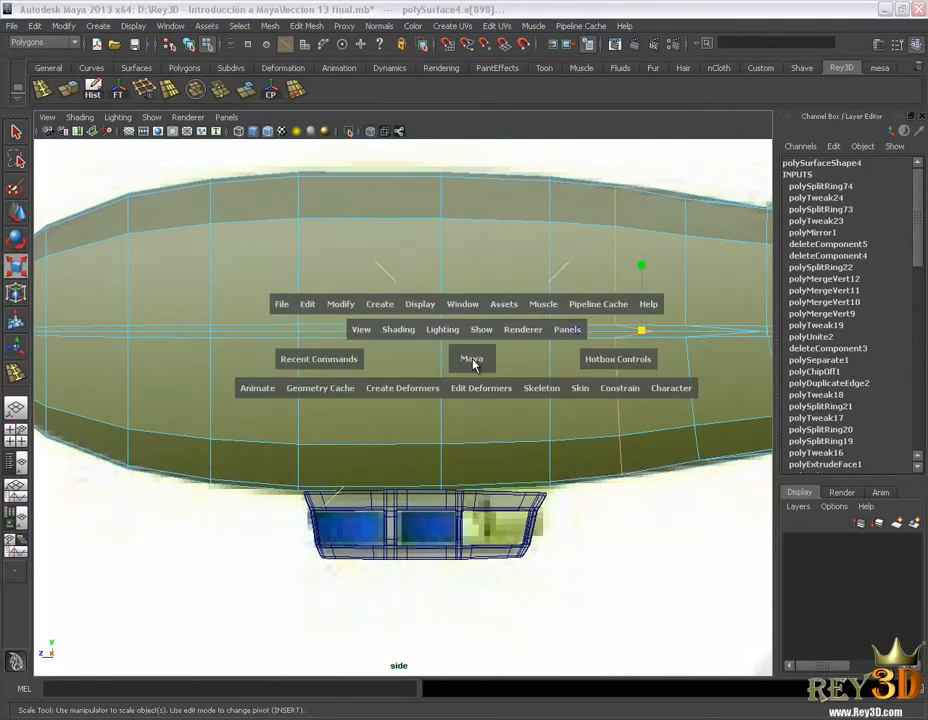
{"action": "key", "text": "space"}
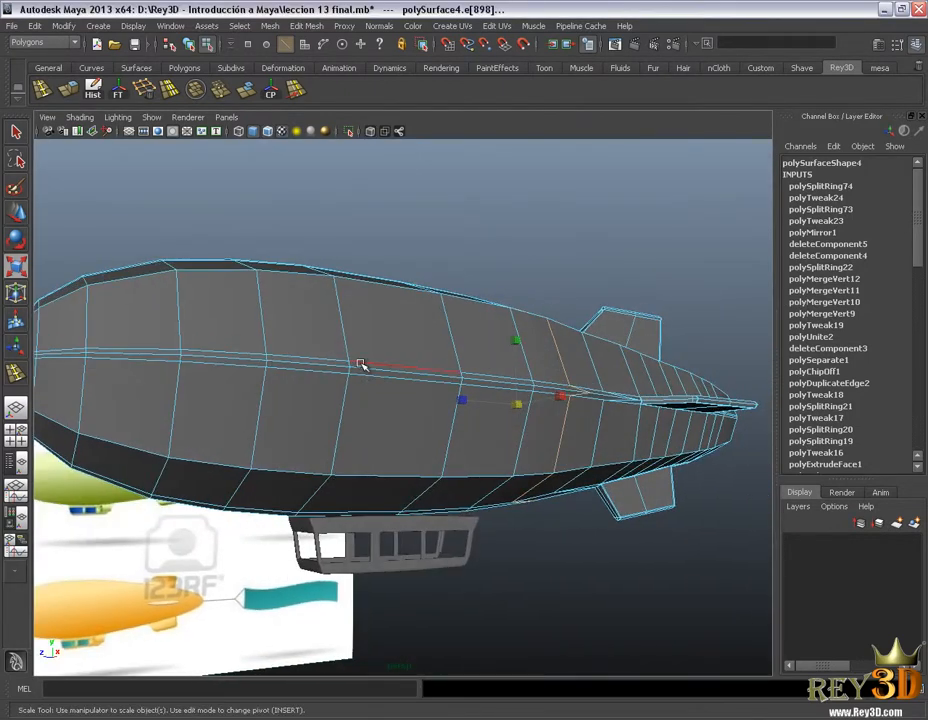
{"action": "right_click_drag", "start_coordinate": [361, 366], "coordinate": [405, 370]}
{"action": "scroll", "coordinate": [538, 399], "scroll_direction": "up", "scroll_amount": 3}
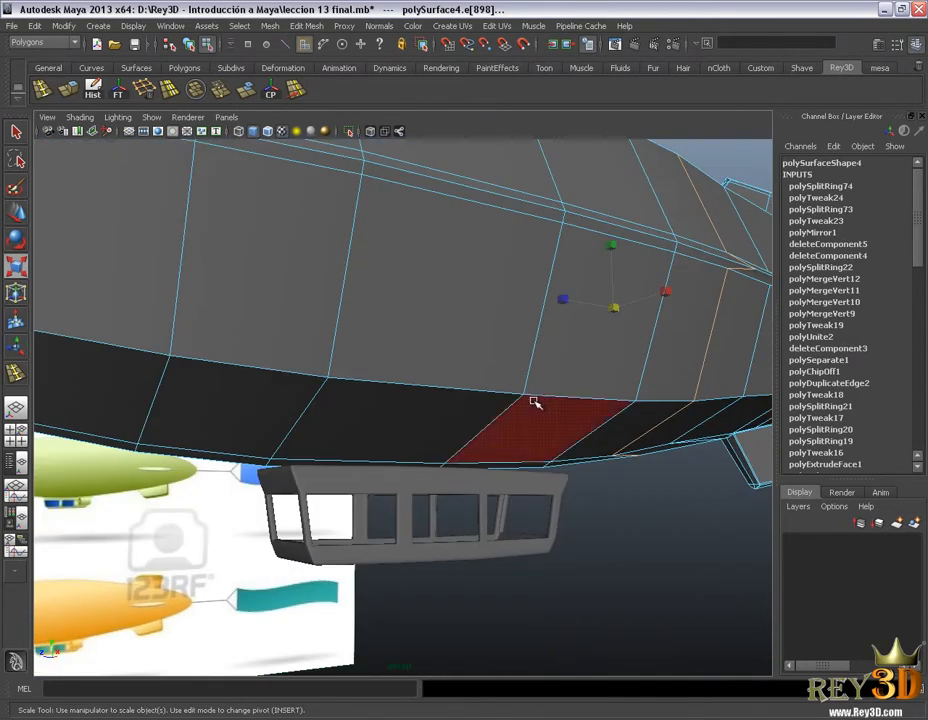
{"action": "key", "text": "q"}
{"action": "left_click_drag", "start_coordinate": [535, 402], "coordinate": [388, 479], "text": "alt"}
{"action": "left_click", "coordinate": [370, 485], "text": "shift"}
{"action": "left_click", "coordinate": [395, 432], "text": "shift"}
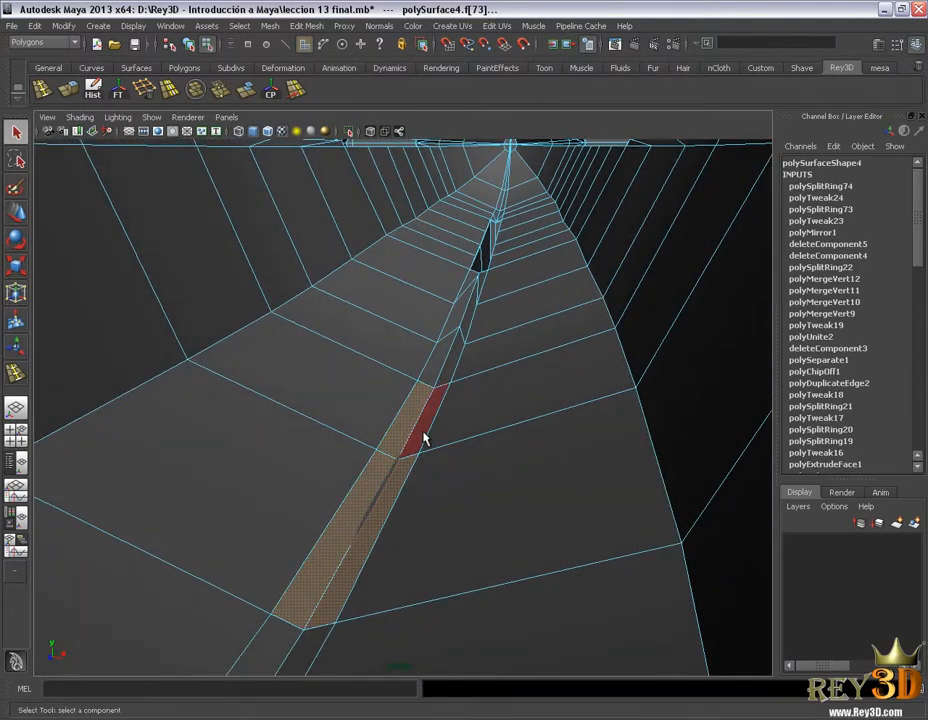
- Scale the four selected faces to fit the gondola's footprint and flatten them vertically
{"action": "left_click_drag", "start_coordinate": [496, 549], "coordinate": [429, 497], "text": "alt"}
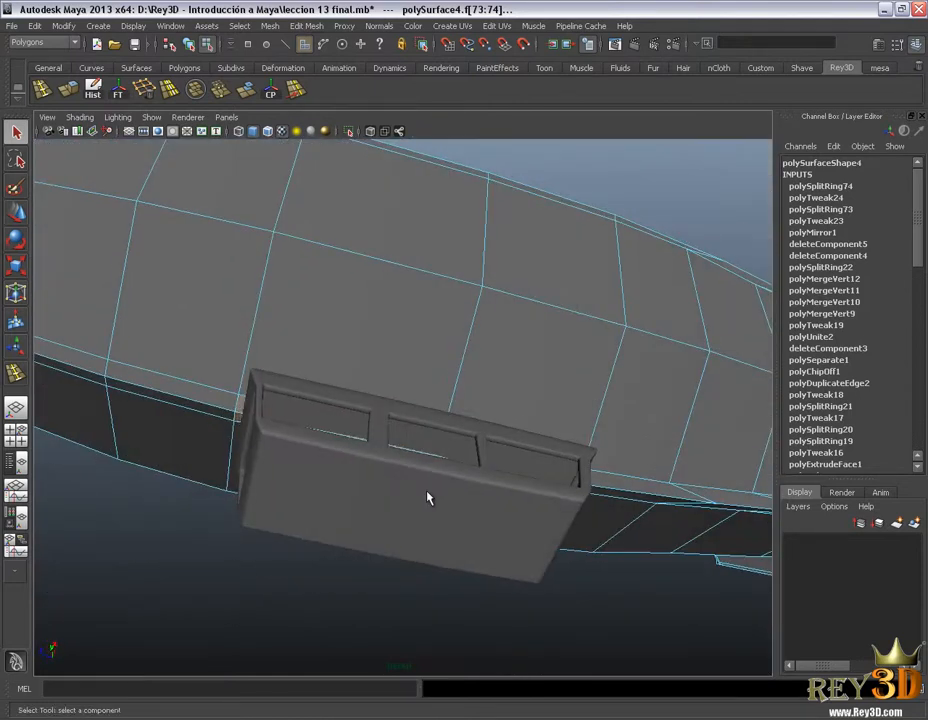
{"action": "key", "text": "r"}
{"action": "left_click_drag", "start_coordinate": [420, 432], "coordinate": [577, 430], "text": "alt"}
{"action": "left_click_drag", "start_coordinate": [454, 427], "coordinate": [476, 446], "text": "alt"}
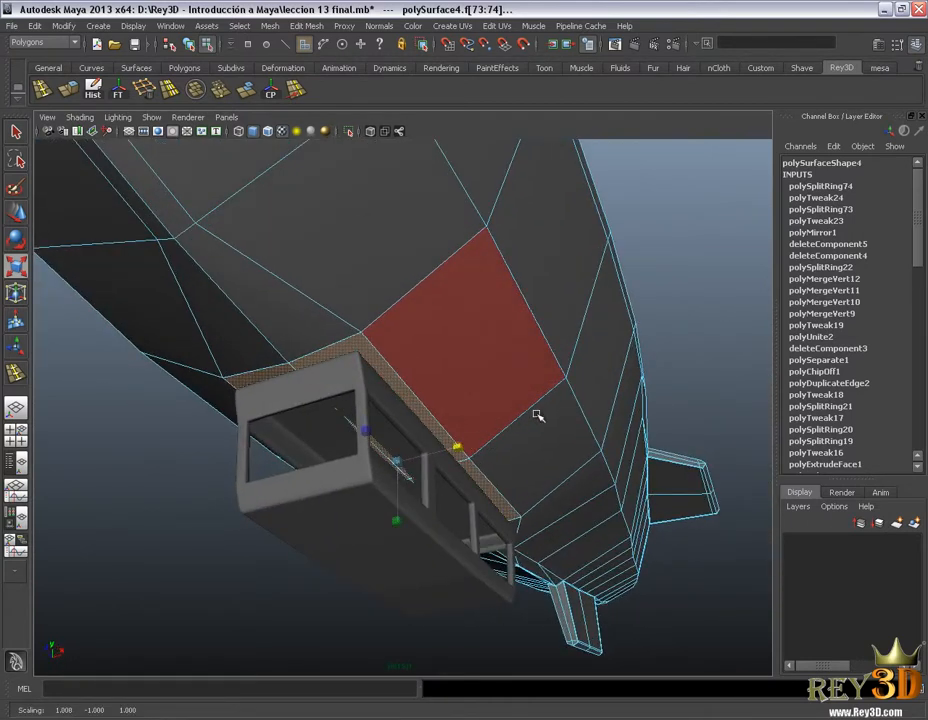
{"action": "left_click_drag", "start_coordinate": [537, 415], "coordinate": [429, 437], "text": "alt"}
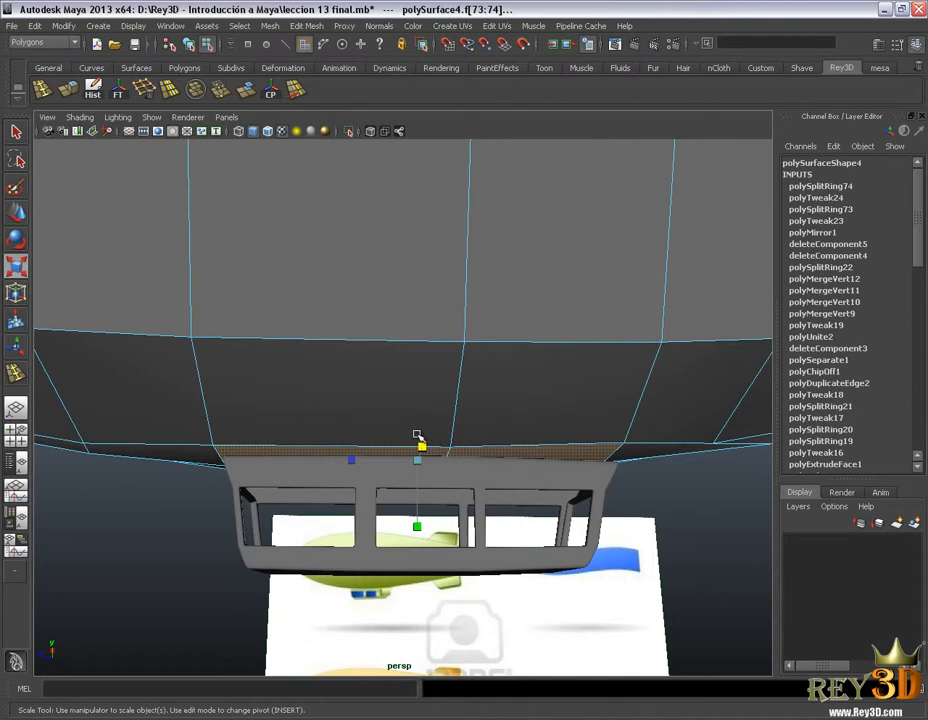
{"action": "left_click_drag", "start_coordinate": [418, 436], "coordinate": [330, 441], "text": "alt"}
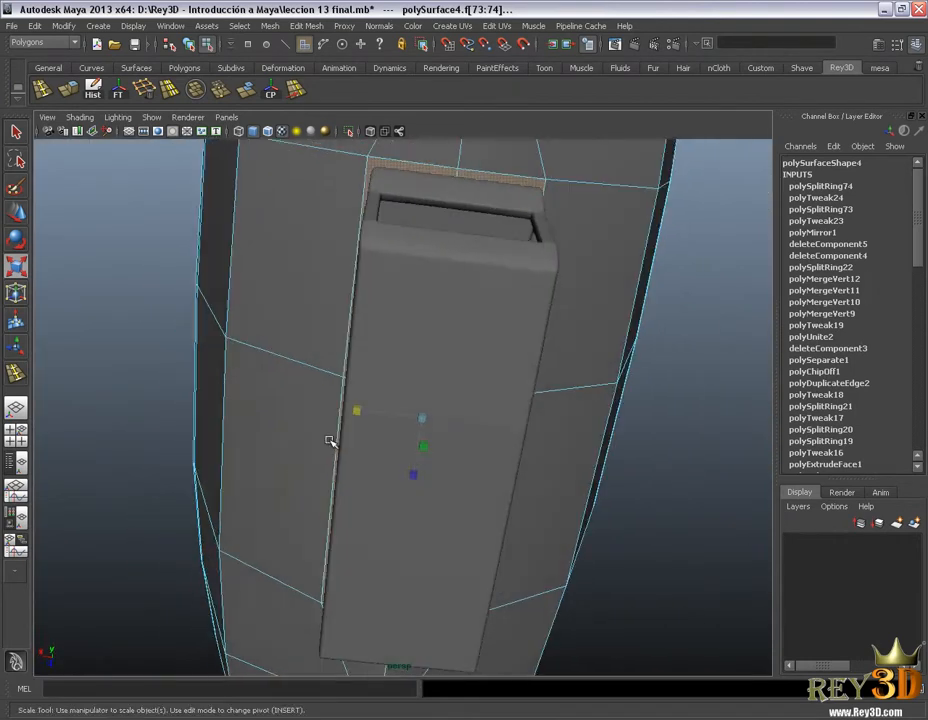
{"action": "mouse_move", "coordinate": [420, 440]}
{"action": "left_mouse_down", "text": "alt"}
{"action": "mouse_move", "coordinate": [394, 429]}
{"action": "mouse_move", "coordinate": [432, 400]}
{"action": "mouse_move", "coordinate": [421, 463]}
{"action": "left_mouse_up", "text": "alt"}
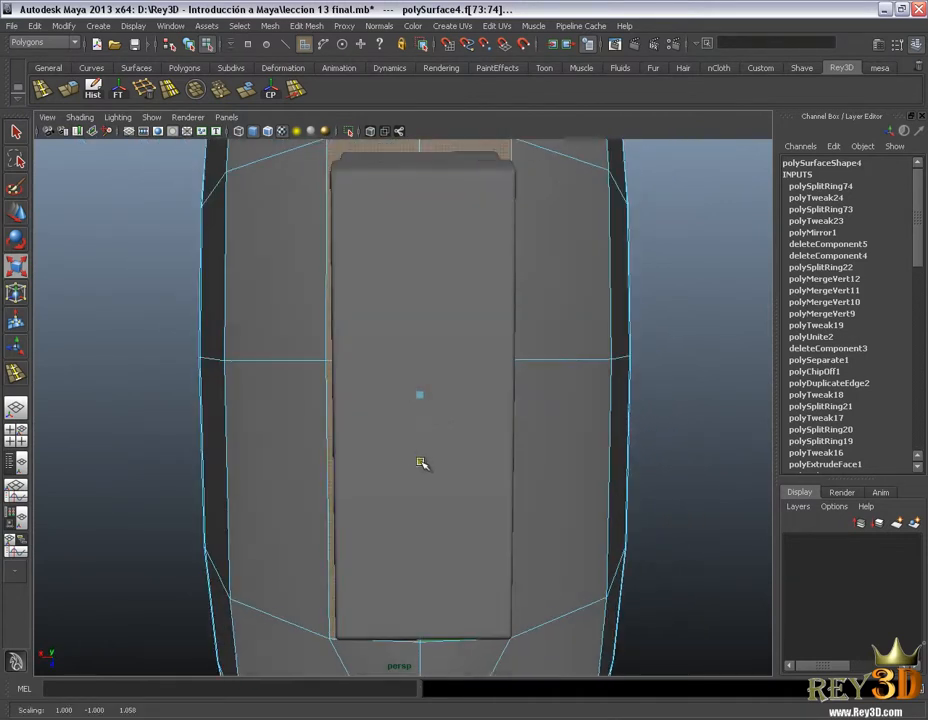
{"action": "left_click_drag", "start_coordinate": [532, 447], "coordinate": [530, 515], "text": "alt"}
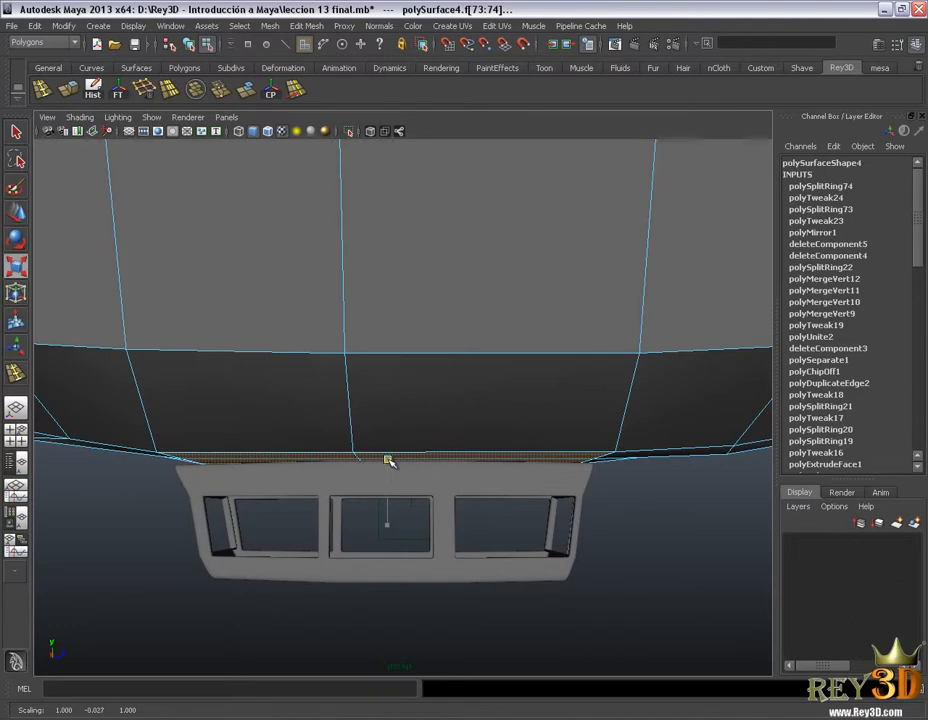
{"action": "left_click_drag", "start_coordinate": [389, 476], "coordinate": [420, 505], "text": "alt"}
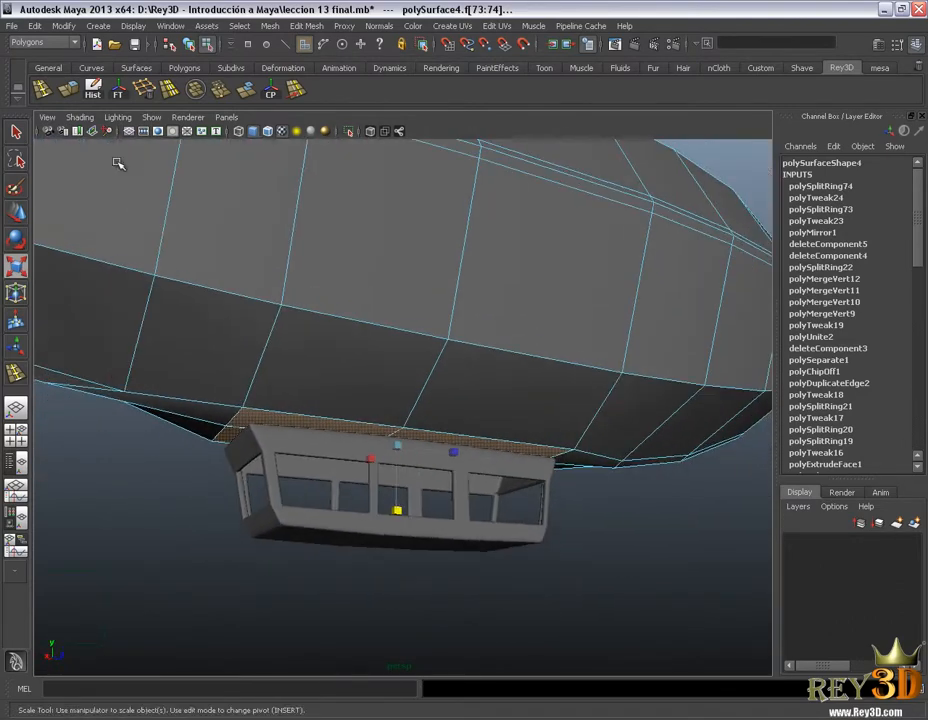
- Extrude the flattened hull faces downward toward the gondola with a Translate Y of -0.158
{"action": "left_click", "coordinate": [70, 90]}
{"action": "left_click_drag", "start_coordinate": [317, 406], "coordinate": [402, 521], "text": "alt"}
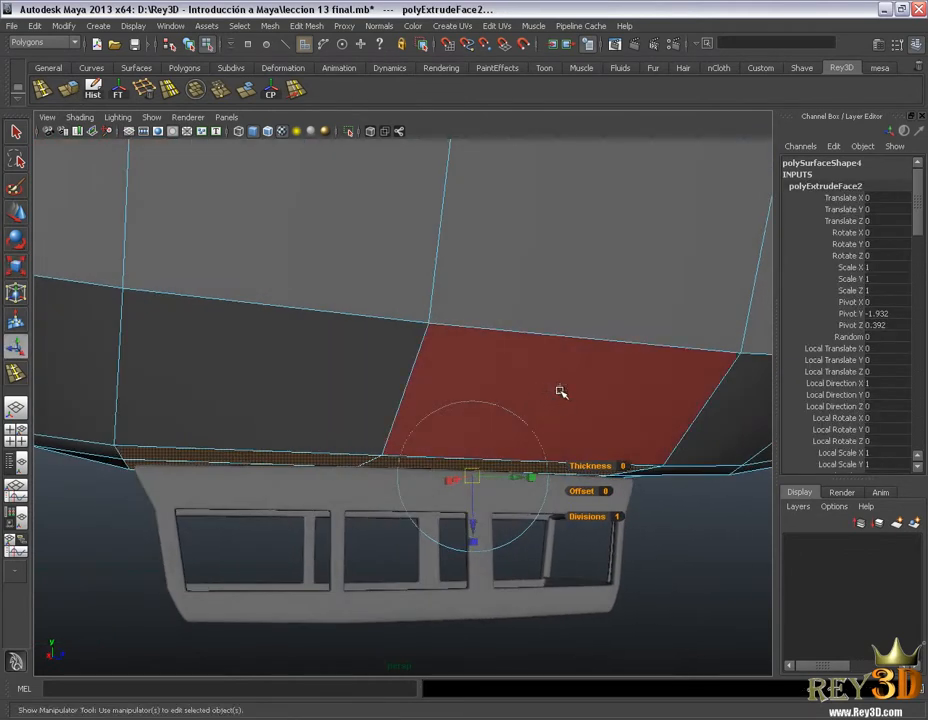
{"action": "left_click_drag", "start_coordinate": [534, 421], "coordinate": [397, 424], "text": "alt"}
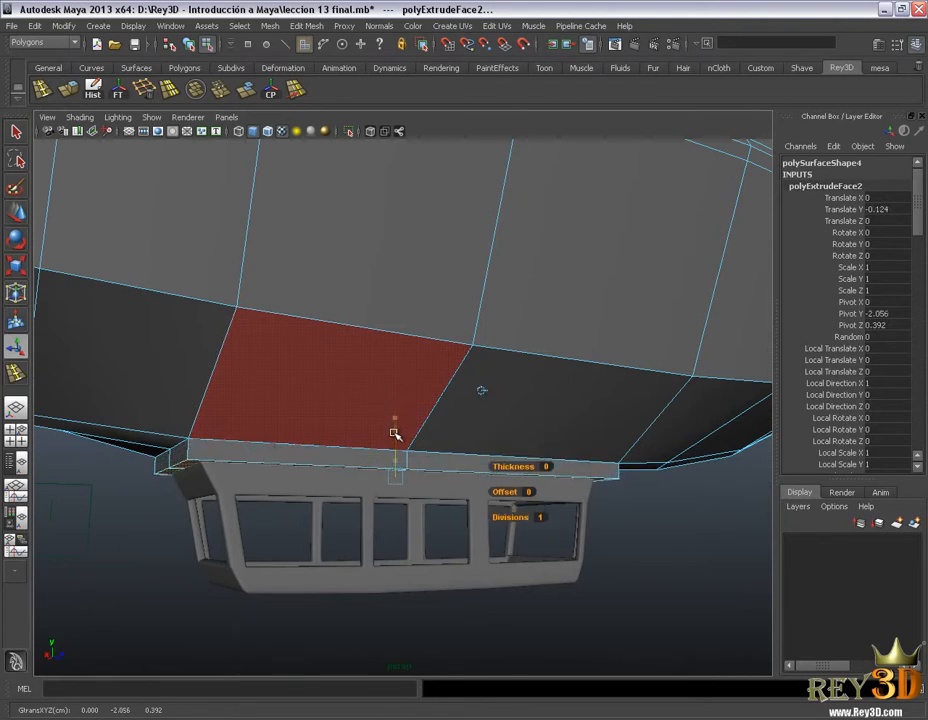
{"action": "left_click_drag", "start_coordinate": [502, 483], "coordinate": [331, 406], "text": "alt"}
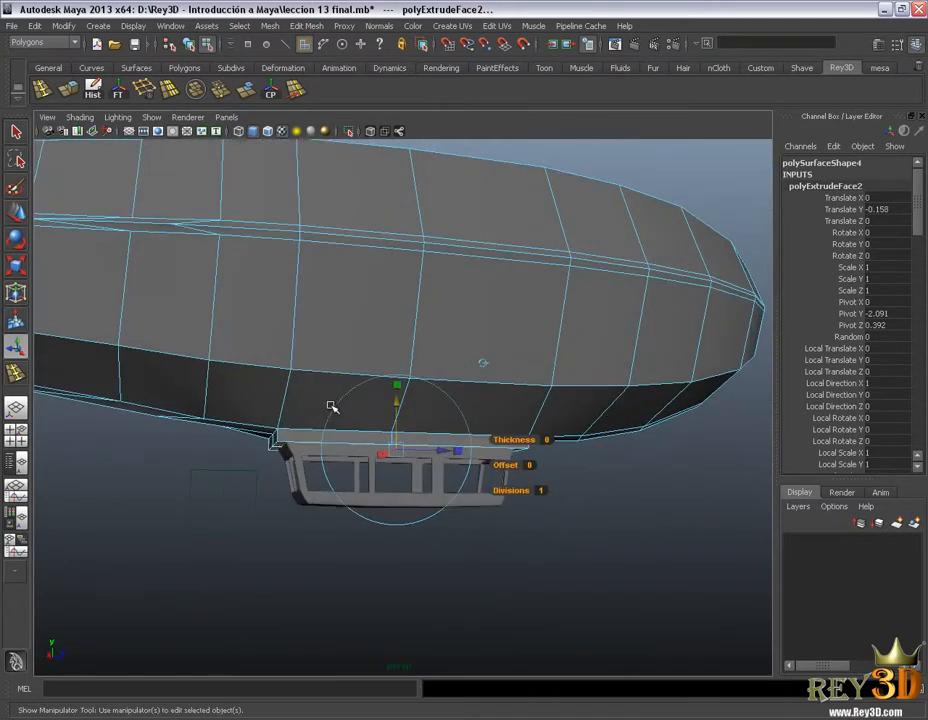
{"action": "right_click_drag", "start_coordinate": [331, 406], "coordinate": [456, 433], "text": "alt"}
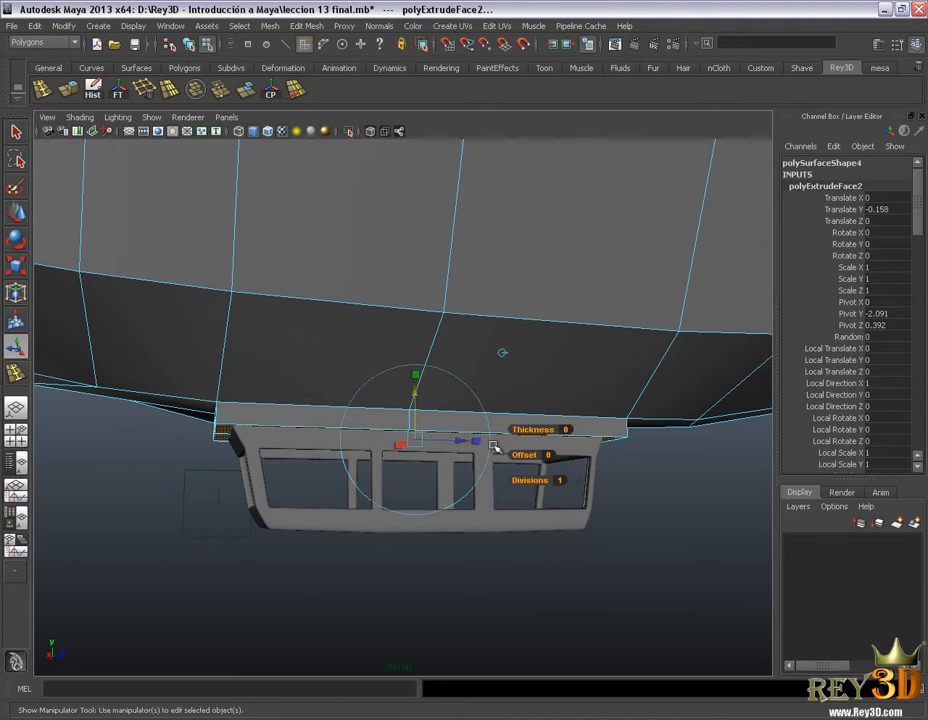
- Preview the hull smoothed in object mode and examine where the extruded base meets the gondola
{"action": "left_click_drag", "start_coordinate": [493, 445], "coordinate": [480, 494], "text": "alt"}
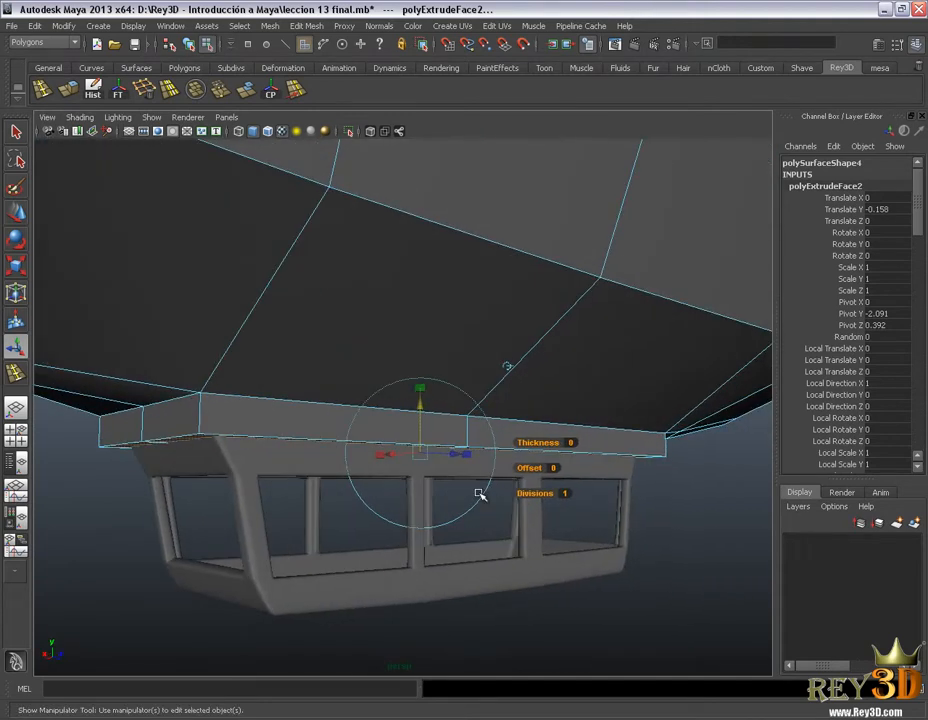
{"action": "middle_click_drag", "start_coordinate": [447, 456], "coordinate": [480, 431], "text": "alt"}
{"action": "left_click_drag", "start_coordinate": [480, 431], "coordinate": [440, 438], "text": "alt"}
{"action": "middle_click_drag", "start_coordinate": [413, 442], "coordinate": [488, 464], "text": "alt"}
{"action": "middle_click_drag", "start_coordinate": [399, 423], "coordinate": [370, 435], "text": "alt"}
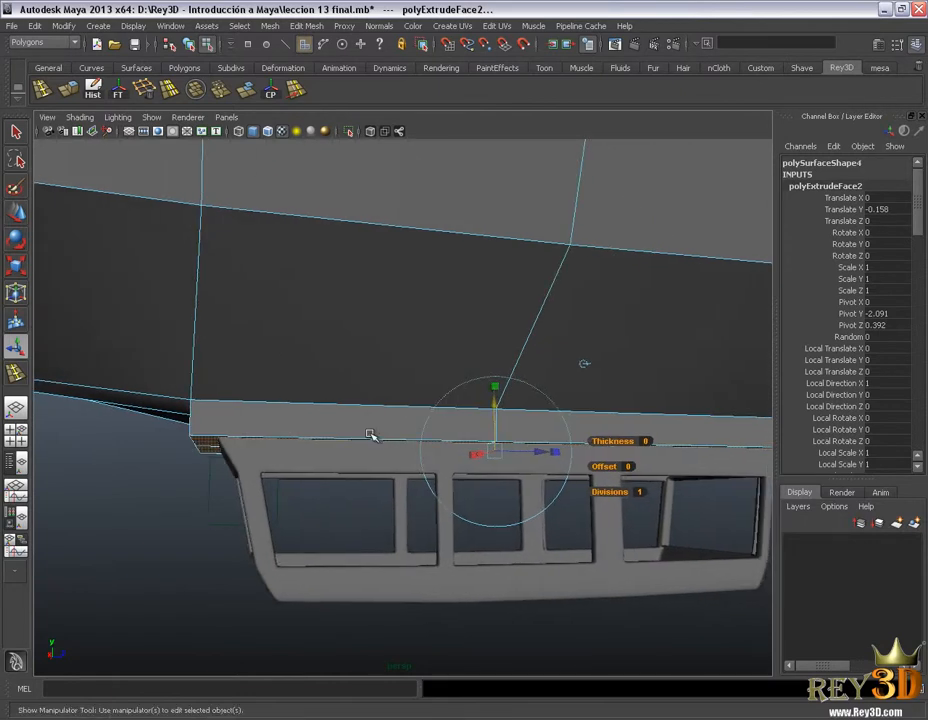
{"action": "key", "text": "3"}
{"action": "scroll", "coordinate": [381, 448], "scroll_direction": "down", "scroll_amount": 4}
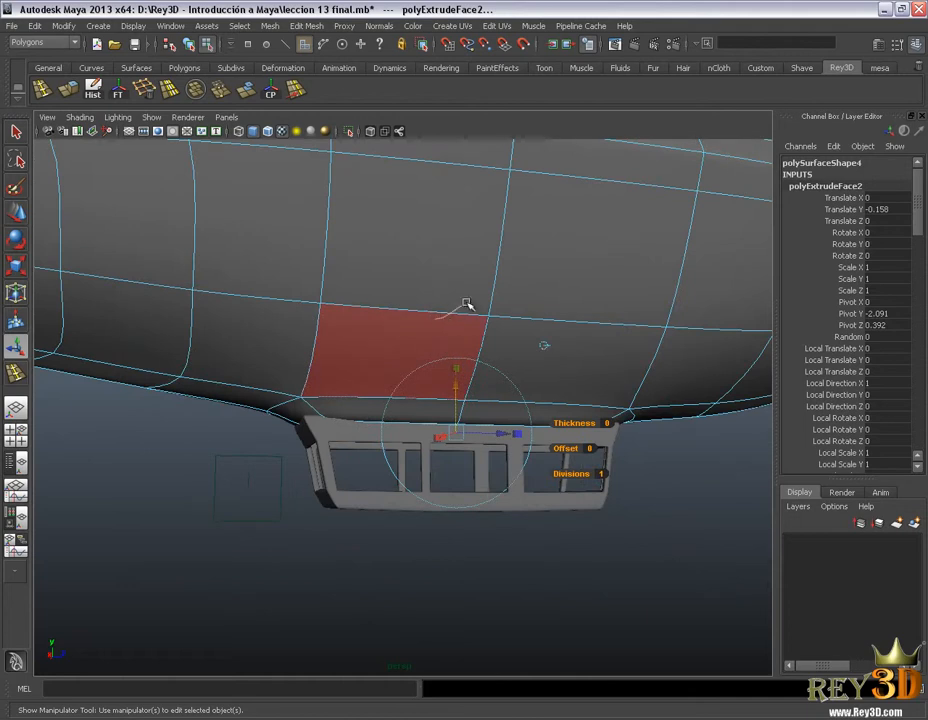
{"action": "right_click_drag", "start_coordinate": [465, 303], "coordinate": [490, 300]}
{"action": "left_click", "coordinate": [213, 535]}
{"action": "left_click_drag", "start_coordinate": [213, 535], "coordinate": [390, 433], "text": "alt"}
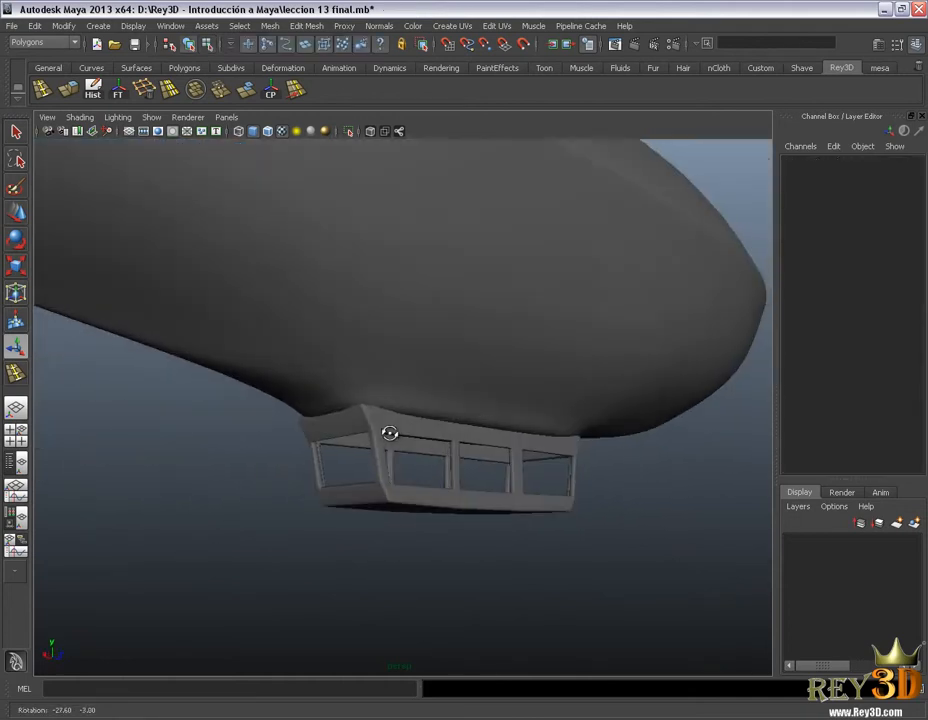
- Insert two edge loops around the sides of the extruded base, near its upper and lower edges
{"action": "left_click", "coordinate": [420, 342]}
{"action": "scroll", "coordinate": [331, 393], "scroll_direction": "up", "scroll_amount": 5}
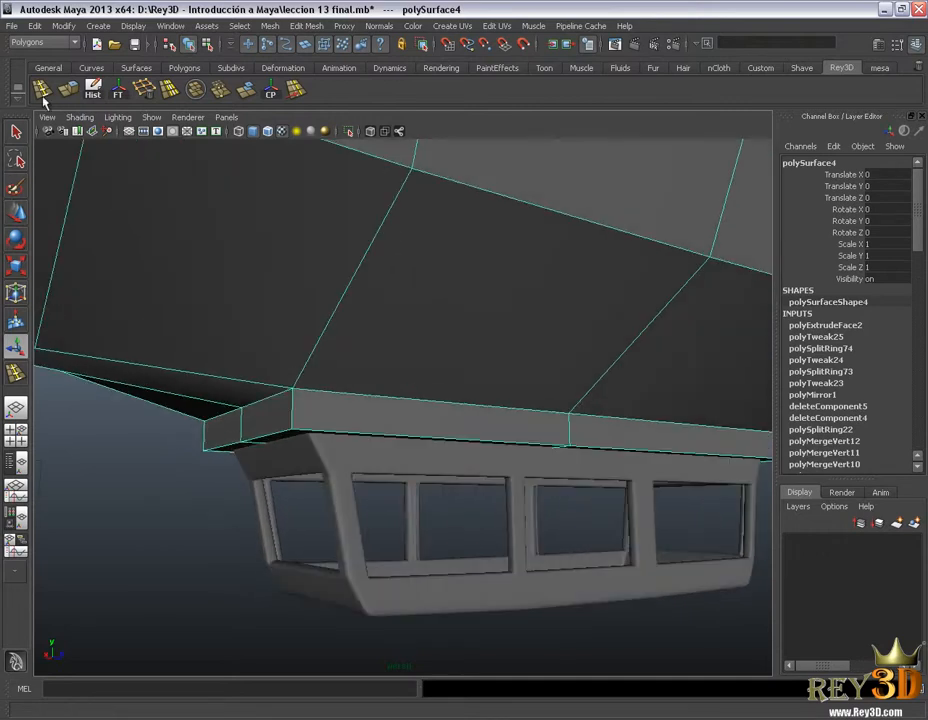
{"action": "left_click", "coordinate": [41, 92]}
{"action": "mouse_move", "coordinate": [294, 413]}
{"action": "left_mouse_down"}
{"action": "mouse_move", "coordinate": [296, 432]}
{"action": "mouse_move", "coordinate": [296, 397]}
{"action": "left_mouse_up"}
{"action": "right_click_drag", "start_coordinate": [365, 449], "coordinate": [296, 426], "text": "alt"}
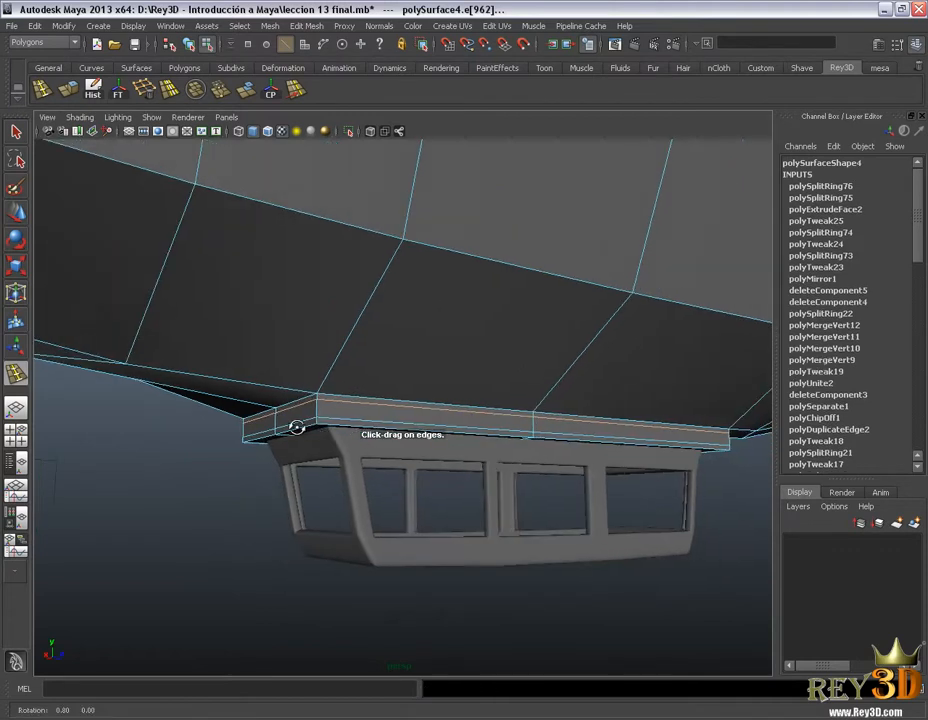
{"action": "left_click_drag", "start_coordinate": [296, 426], "coordinate": [240, 465], "text": "alt"}
{"action": "right_click_drag", "start_coordinate": [240, 465], "coordinate": [321, 474], "text": "alt"}
{"action": "middle_click_drag", "start_coordinate": [321, 474], "coordinate": [342, 470], "text": "alt"}
- Preview the hull smoothed and examine the base's sides and corners around the gondola, including from below
{"action": "key", "text": "w"}
{"action": "right_click_drag", "start_coordinate": [348, 462], "coordinate": [383, 401], "text": "alt"}
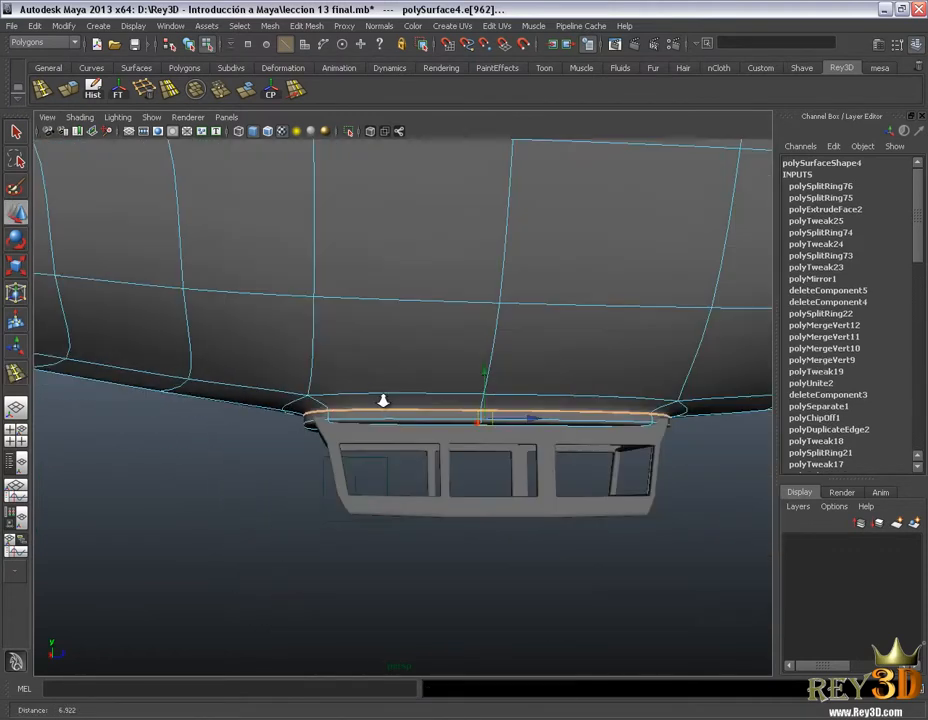
{"action": "right_click_drag", "start_coordinate": [386, 319], "coordinate": [435, 301]}
{"action": "left_click", "coordinate": [265, 514]}
{"action": "left_click_drag", "start_coordinate": [265, 514], "coordinate": [418, 407], "text": "alt"}
{"action": "right_click_drag", "start_coordinate": [418, 406], "coordinate": [474, 371], "text": "alt"}
{"action": "left_click_drag", "start_coordinate": [230, 380], "coordinate": [340, 360], "text": "alt"}
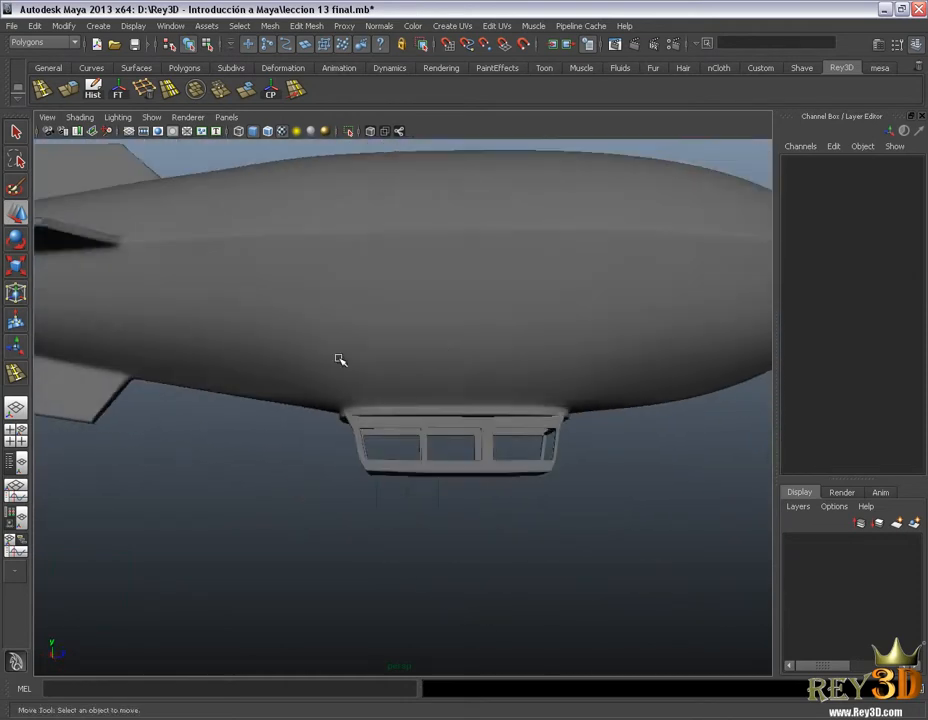
{"action": "left_click_drag", "start_coordinate": [400, 480], "coordinate": [505, 345], "text": "alt"}
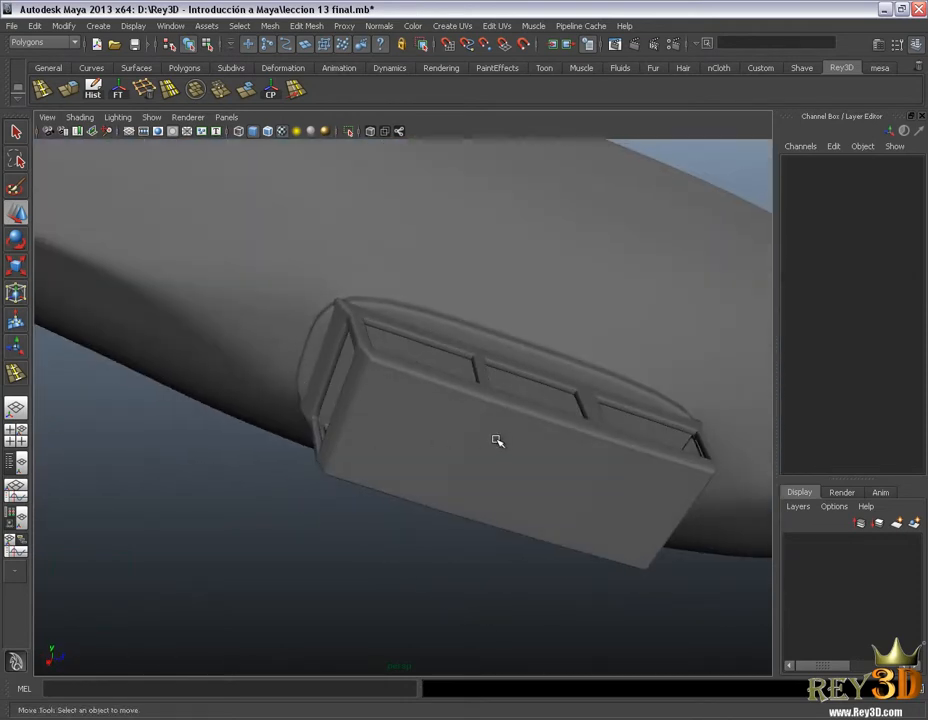
{"action": "left_click_drag", "start_coordinate": [497, 440], "coordinate": [648, 179], "text": "alt"}
{"action": "left_click_drag", "start_coordinate": [588, 232], "coordinate": [380, 447], "text": "alt"}
- Show the hull unsmoothed and insert an edge loop close to the base's rear end
{"action": "left_click", "coordinate": [350, 409]}
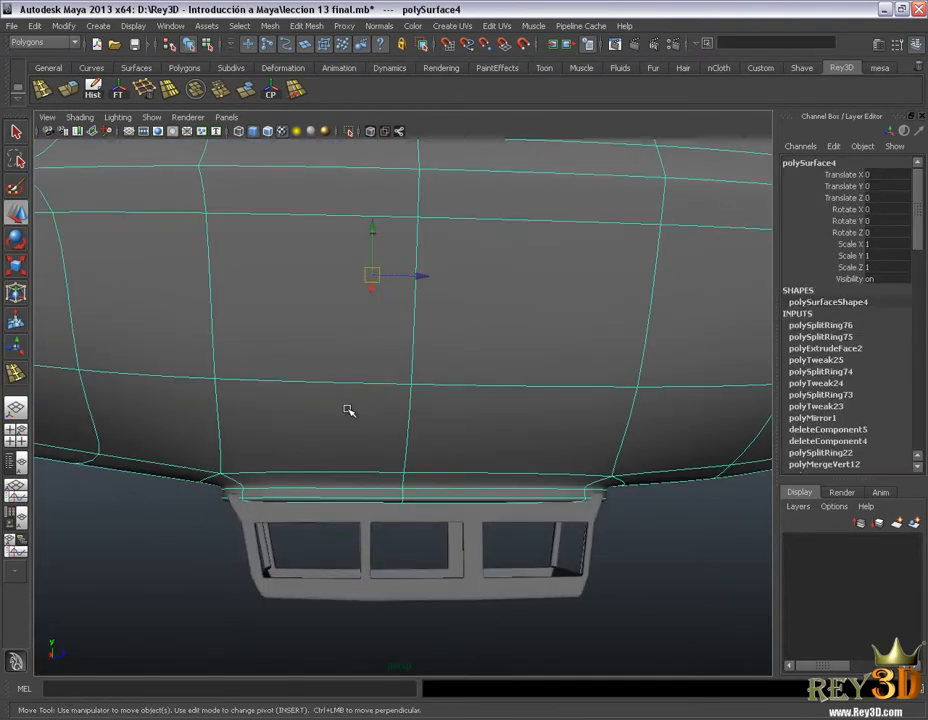
{"action": "key", "text": "1"}
{"action": "middle_click_drag", "start_coordinate": [313, 489], "coordinate": [419, 416], "text": "alt"}
{"action": "right_click_drag", "start_coordinate": [330, 420], "coordinate": [382, 433], "text": "alt"}
{"action": "middle_click_drag", "start_coordinate": [382, 433], "coordinate": [365, 436], "text": "alt"}
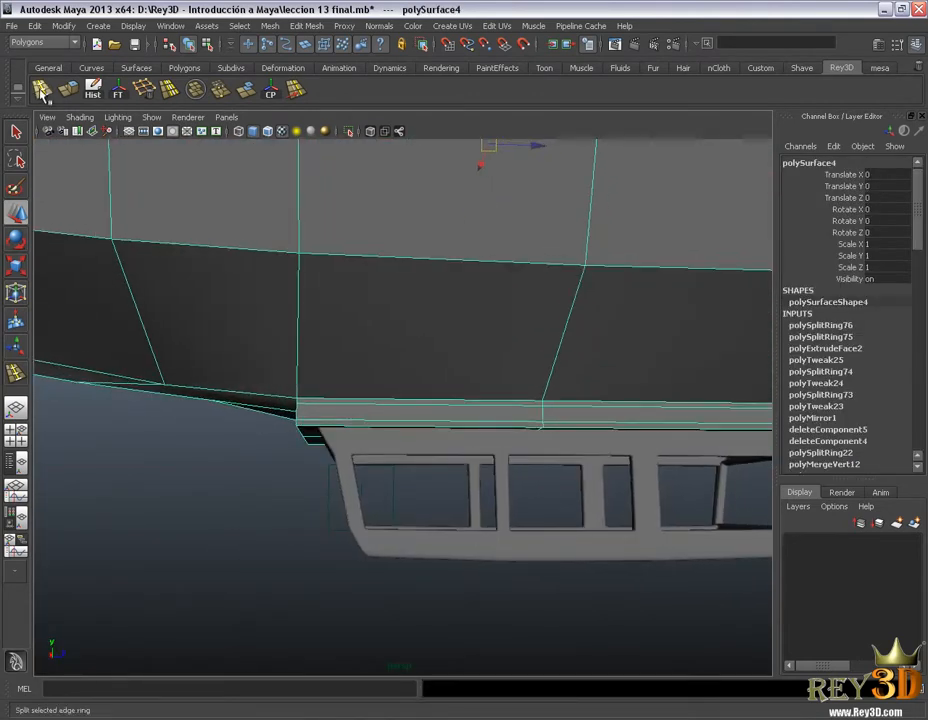
{"action": "left_click", "coordinate": [41, 89]}
{"action": "mouse_move", "coordinate": [323, 403]}
{"action": "left_mouse_down"}
{"action": "mouse_move", "coordinate": [283, 400]}
{"action": "mouse_move", "coordinate": [312, 400]}
{"action": "left_mouse_up"}
{"action": "left_click_drag", "start_coordinate": [400, 430], "coordinate": [454, 436], "text": "alt"}
{"action": "middle_click_drag", "start_coordinate": [454, 436], "coordinate": [232, 452], "text": "alt"}
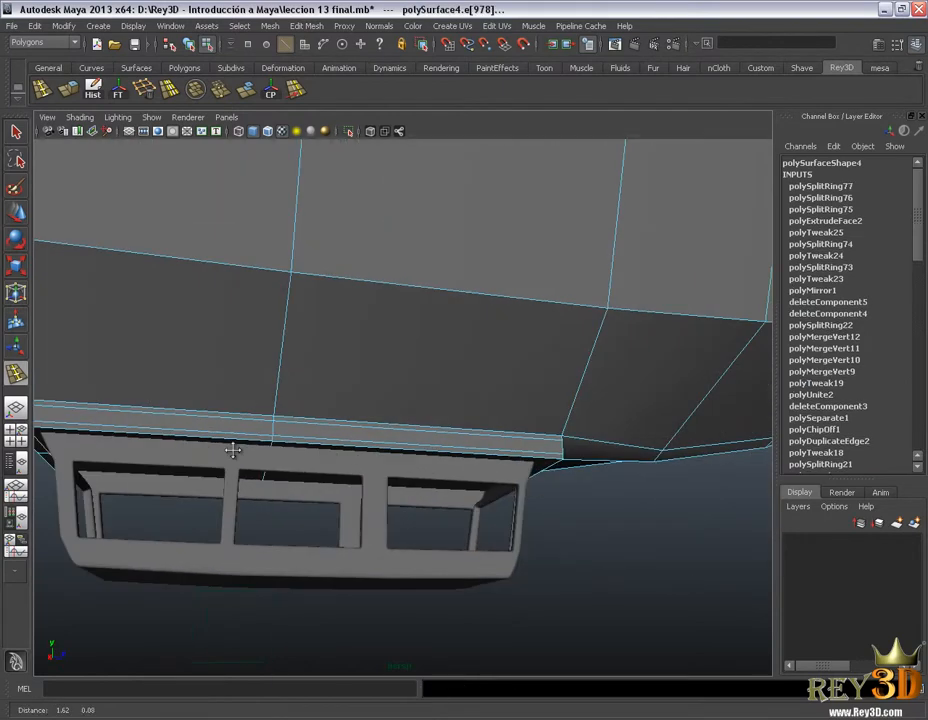
- Insert a matching edge loop around the hull close to the base's front end
{"action": "left_click_drag", "start_coordinate": [610, 415], "coordinate": [650, 413], "text": "alt"}
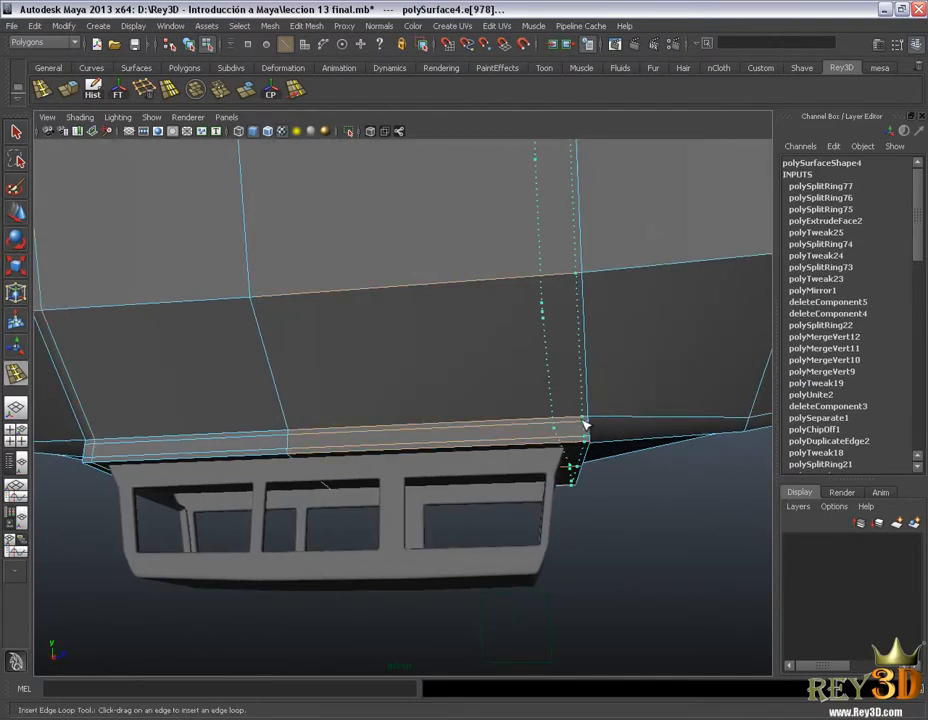
{"action": "left_click_drag", "start_coordinate": [580, 424], "coordinate": [582, 424]}
{"action": "scroll", "coordinate": [489, 439], "scroll_direction": "down", "scroll_amount": 2}
{"action": "key", "text": "w"}
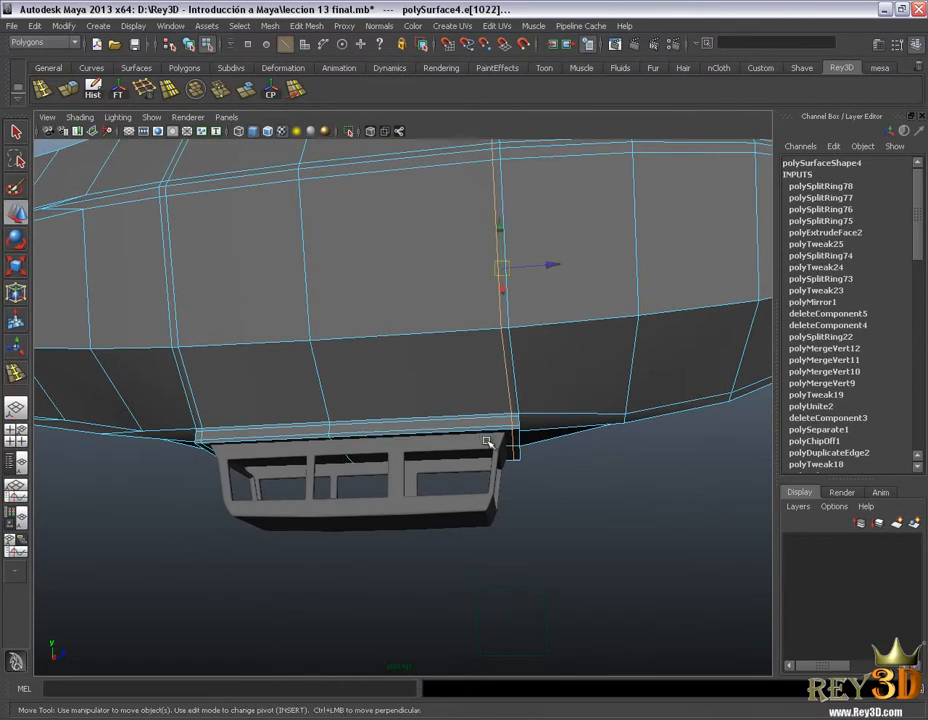
- Preview the hull smoothed and examine the sharpened base corners and the hull surface above from both sides
{"action": "key", "text": "3"}
{"action": "scroll", "coordinate": [496, 410], "scroll_direction": "down", "scroll_amount": 1}
{"action": "right_click_drag", "start_coordinate": [510, 373], "coordinate": [574, 354]}
{"action": "left_click", "coordinate": [628, 507]}
{"action": "left_click_drag", "start_coordinate": [467, 350], "coordinate": [506, 400], "text": "alt"}
{"action": "middle_click_drag", "start_coordinate": [401, 441], "coordinate": [397, 441], "text": "alt"}
{"action": "left_click_drag", "start_coordinate": [397, 441], "coordinate": [452, 425], "text": "alt"}
{"action": "scroll", "coordinate": [443, 404], "scroll_direction": "down", "scroll_amount": 3}
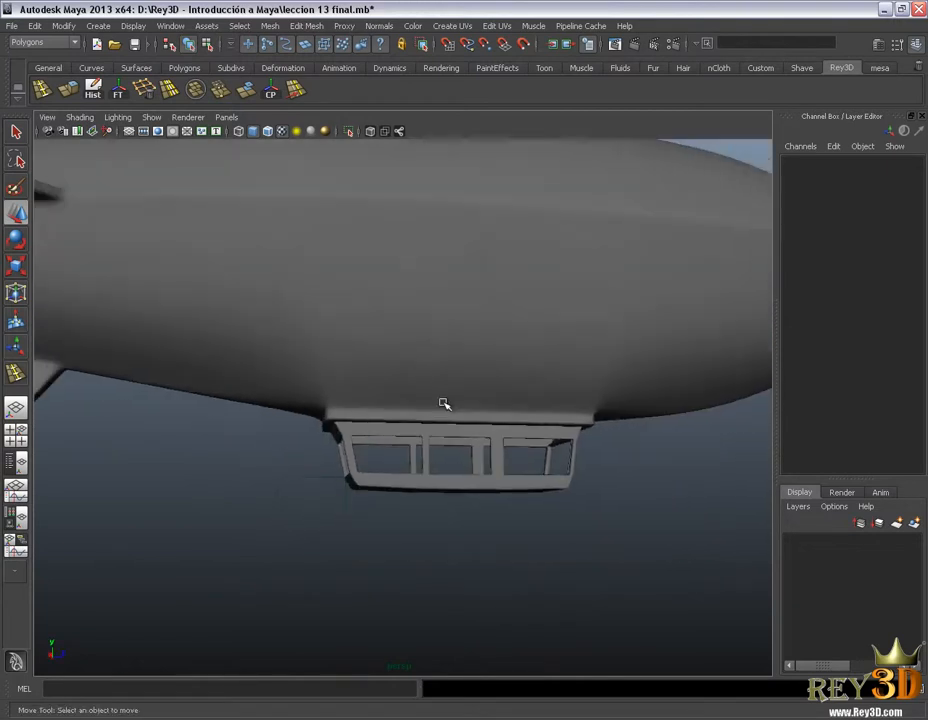
{"action": "left_click_drag", "start_coordinate": [547, 413], "coordinate": [382, 360], "text": "alt"}
{"action": "left_click_drag", "start_coordinate": [577, 407], "coordinate": [507, 420], "text": "alt"}
{"action": "right_click_drag", "start_coordinate": [507, 420], "coordinate": [483, 452], "text": "alt"}
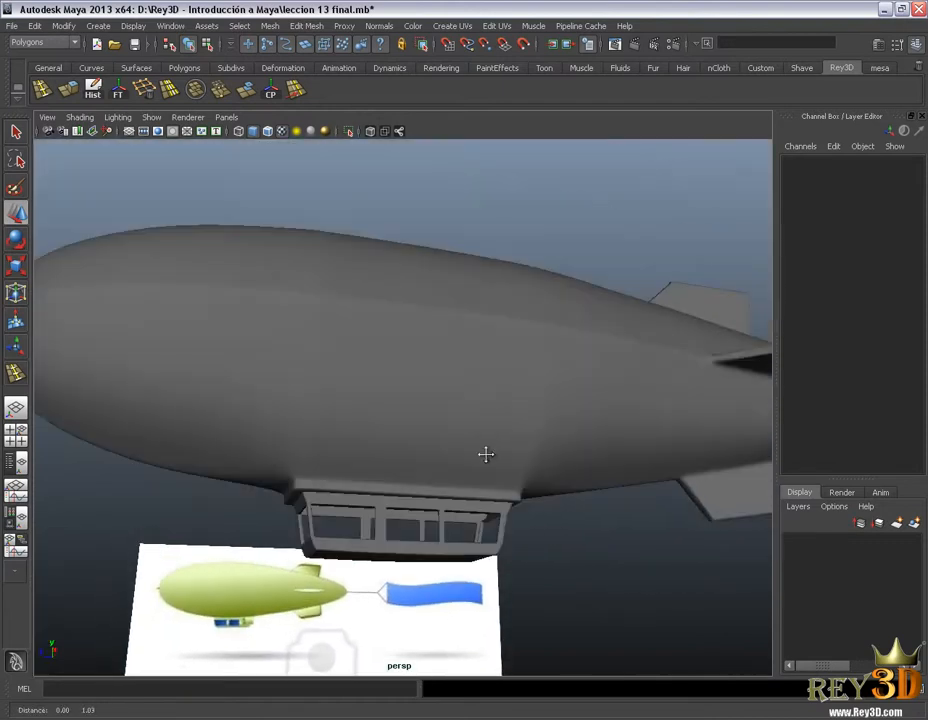
{"action": "left_click_drag", "start_coordinate": [483, 452], "coordinate": [360, 335], "text": "alt"}
{"action": "left_click_drag", "start_coordinate": [545, 436], "coordinate": [386, 348], "text": "alt"}
{"action": "left_click_drag", "start_coordinate": [485, 398], "coordinate": [460, 445], "text": "alt"}
{"action": "right_click_drag", "start_coordinate": [340, 470], "coordinate": [368, 511], "text": "alt"}
{"action": "left_click_drag", "start_coordinate": [368, 511], "coordinate": [480, 440], "text": "alt"}
{"action": "right_click_drag", "start_coordinate": [480, 440], "coordinate": [462, 470], "text": "alt"}
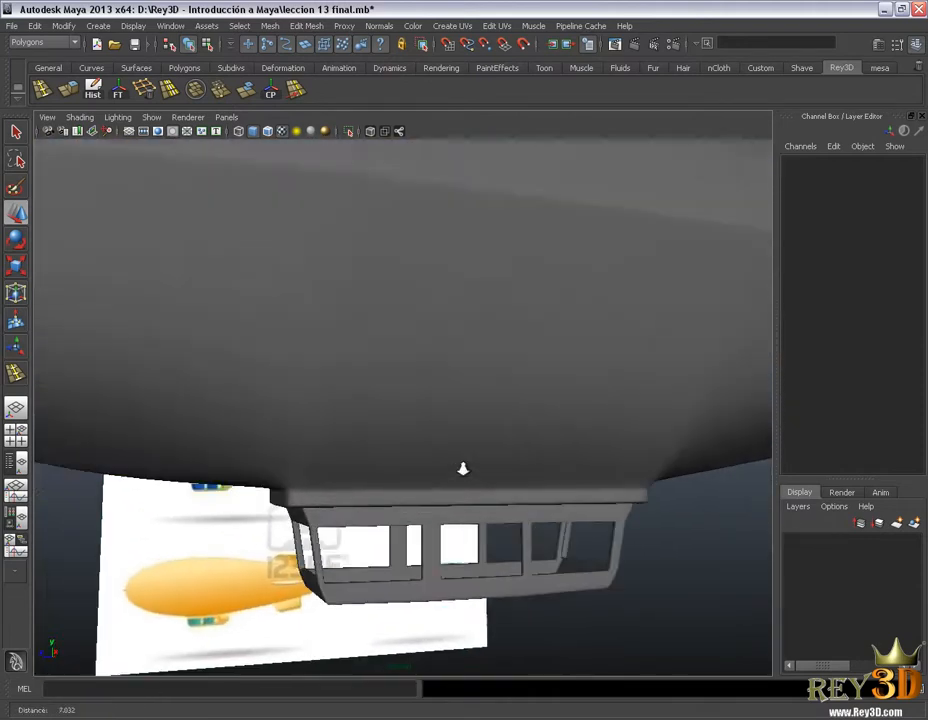
{"action": "left_click_drag", "start_coordinate": [462, 470], "coordinate": [439, 356], "text": "alt"}
{"action": "right_click_drag", "start_coordinate": [439, 356], "coordinate": [541, 313], "text": "alt"}
{"action": "left_click_drag", "start_coordinate": [541, 313], "coordinate": [545, 420], "text": "alt"}
{"action": "right_click_drag", "start_coordinate": [545, 420], "coordinate": [354, 294], "text": "alt"}
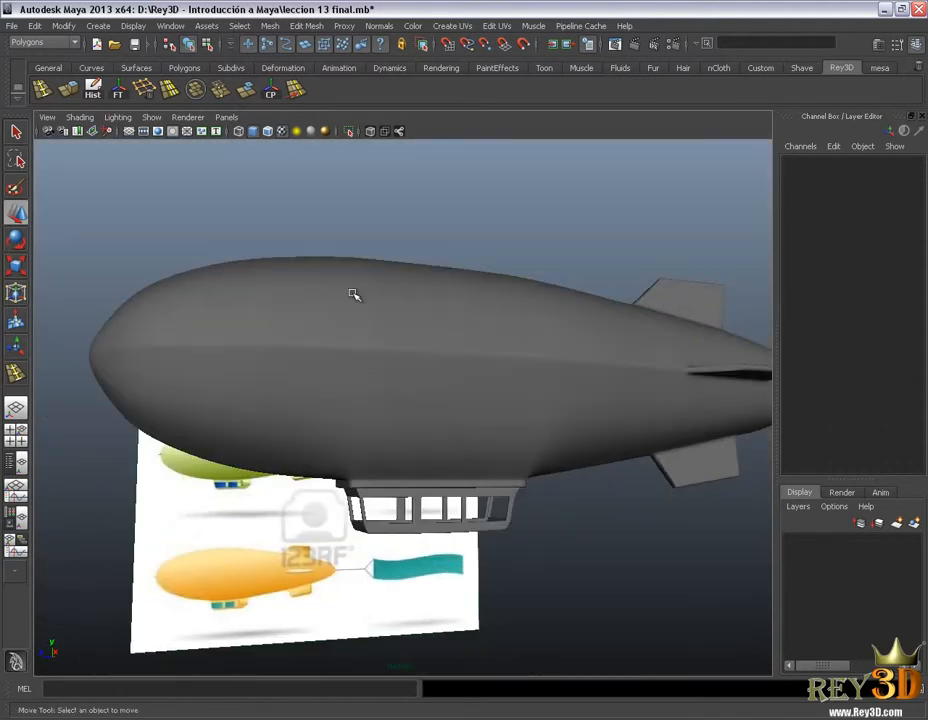
- Display the hull unsmoothed and switch it to edge selection
{"action": "right_click_drag", "start_coordinate": [365, 402], "coordinate": [482, 490], "text": "alt"}
{"action": "left_click", "coordinate": [460, 392]}
{"action": "right_click_drag", "start_coordinate": [381, 352], "coordinate": [383, 317]}
{"action": "left_click_drag", "start_coordinate": [383, 496], "coordinate": [435, 454], "text": "alt"}
{"action": "right_click_drag", "start_coordinate": [435, 454], "coordinate": [381, 449], "text": "alt"}
{"action": "mouse_move", "coordinate": [381, 449]}
{"action": "left_mouse_down", "text": "alt"}
{"action": "mouse_move", "coordinate": [364, 445]}
{"action": "mouse_move", "coordinate": [372, 450]}
{"action": "left_mouse_up", "text": "alt"}
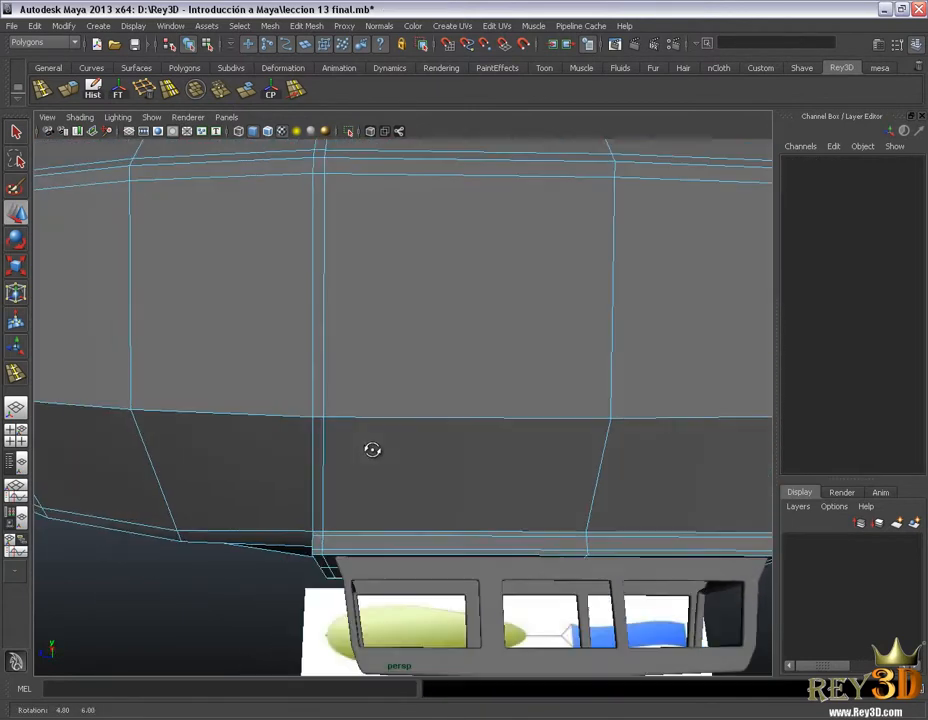
{"action": "left_click", "coordinate": [322, 390]}
{"action": "left_click_drag", "start_coordinate": [331, 422], "coordinate": [387, 465], "text": "alt"}
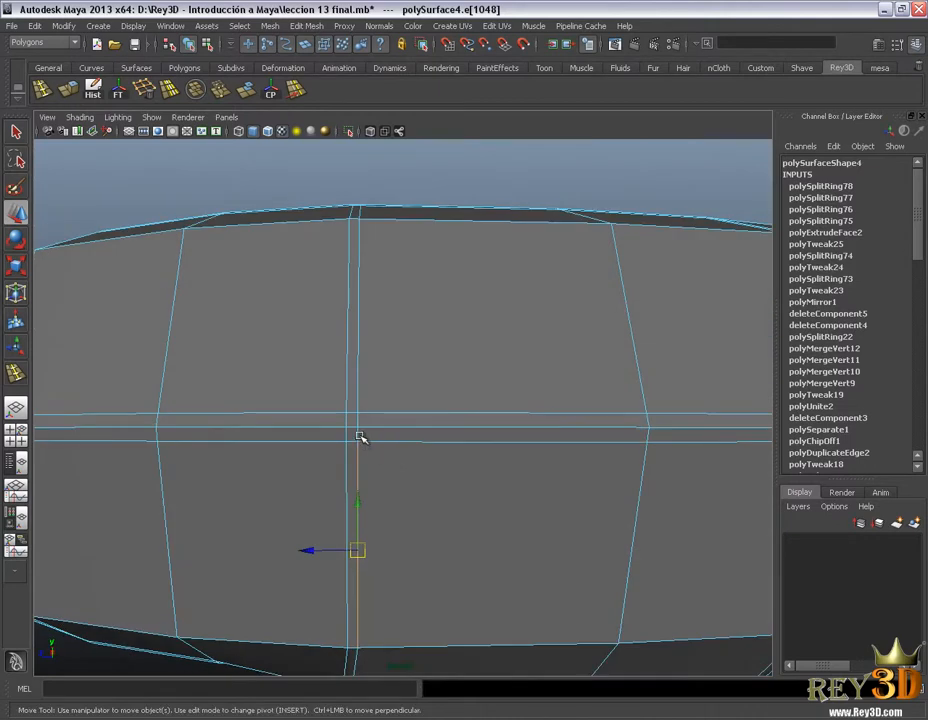
{"action": "right_click_drag", "start_coordinate": [476, 492], "coordinate": [416, 486], "text": "alt"}
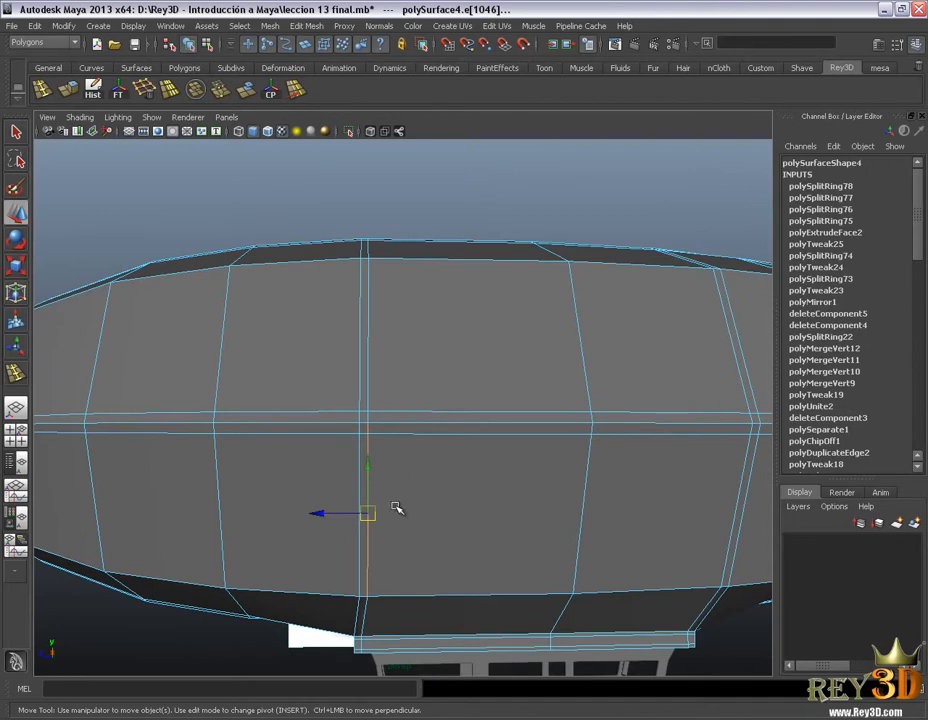
{"action": "left_click_drag", "start_coordinate": [366, 328], "coordinate": [465, 412], "text": "alt"}
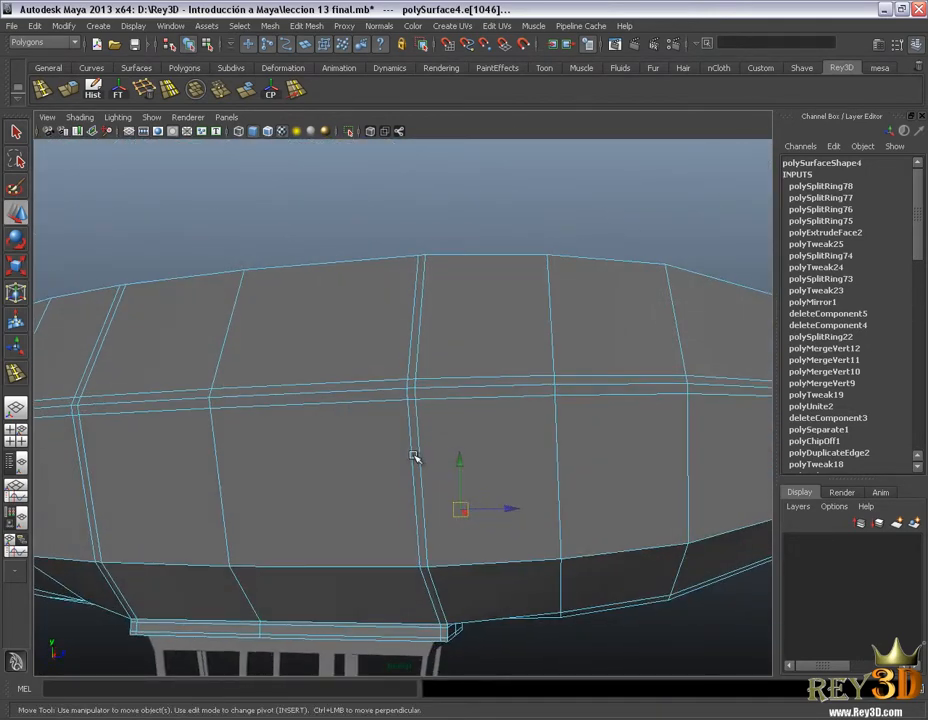
{"action": "left_click_drag", "start_coordinate": [433, 462], "coordinate": [415, 476], "text": "alt"}
{"action": "left_click", "coordinate": [464, 201]}
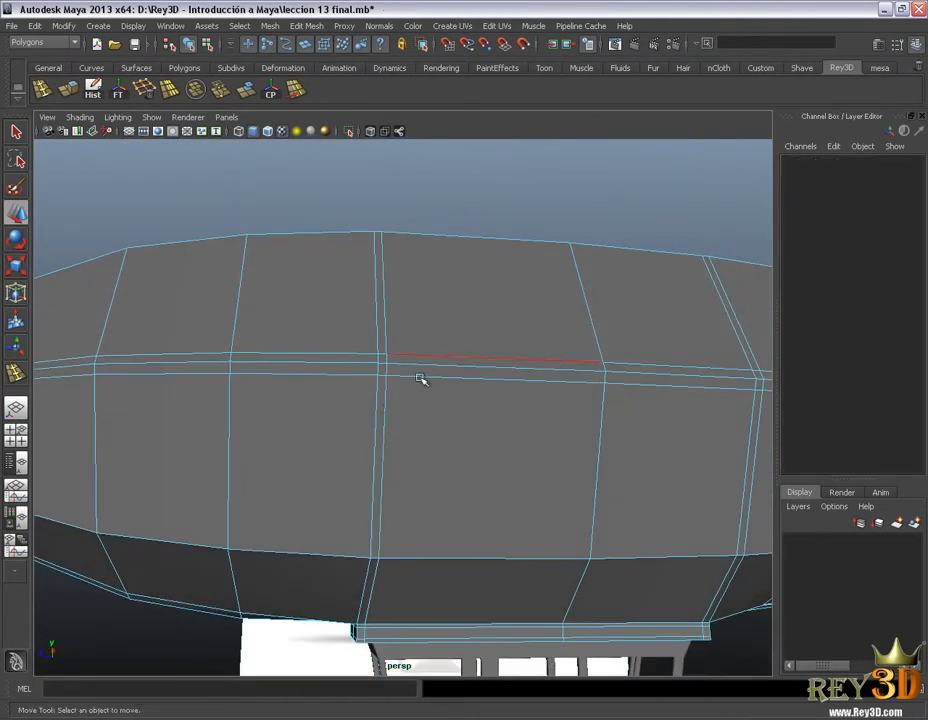
- Select the front edge loop's edges around the hull's sides and top, leaving out those next to the base
{"action": "left_click", "coordinate": [384, 430]}
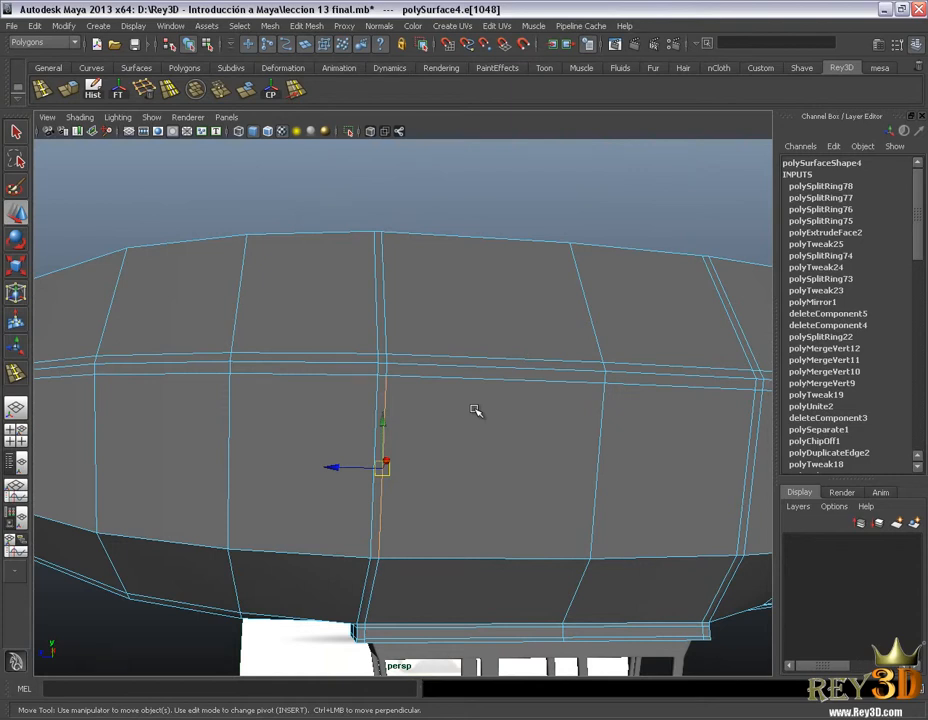
{"action": "scroll", "coordinate": [460, 412], "scroll_direction": "up", "scroll_amount": 2}
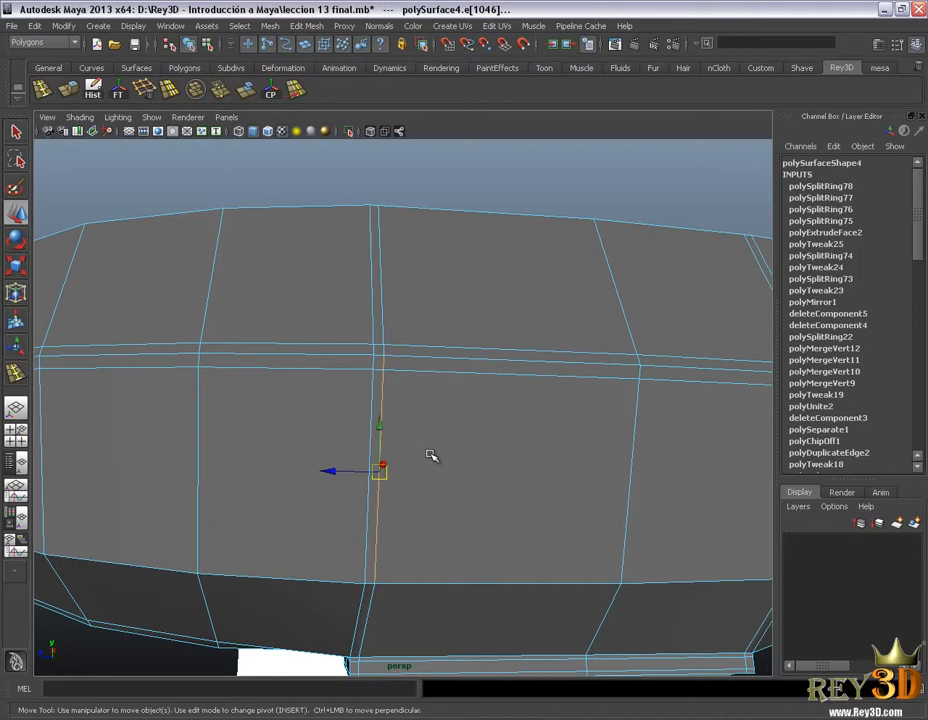
{"action": "scroll", "coordinate": [278, 459], "scroll_direction": "down", "scroll_amount": 4}
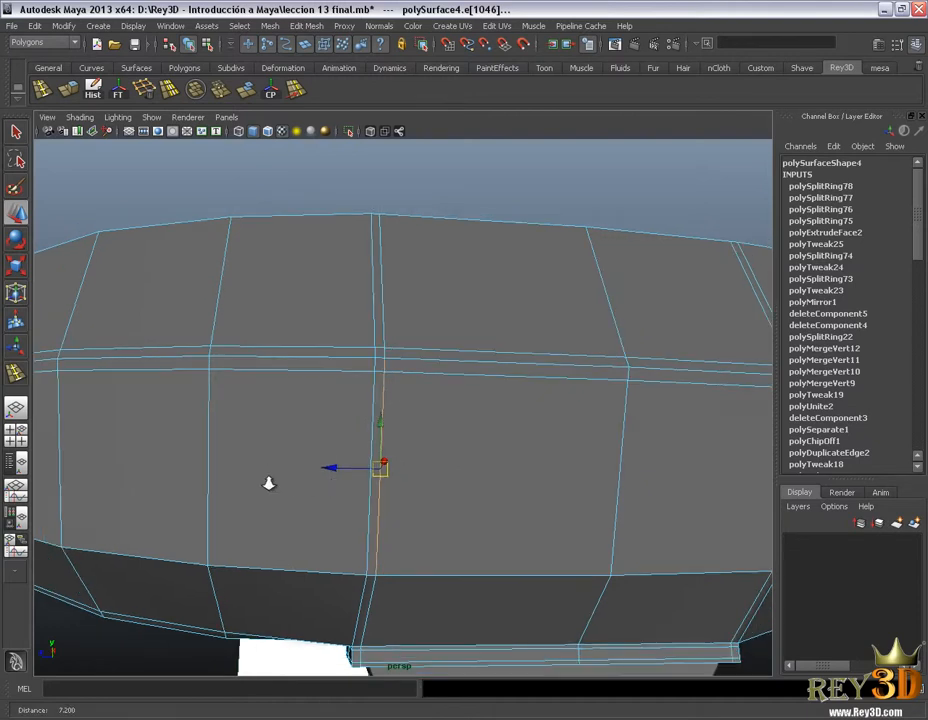
{"action": "left_click_drag", "start_coordinate": [253, 458], "coordinate": [514, 464], "text": "alt"}
{"action": "scroll", "coordinate": [533, 486], "scroll_direction": "up", "scroll_amount": 2}
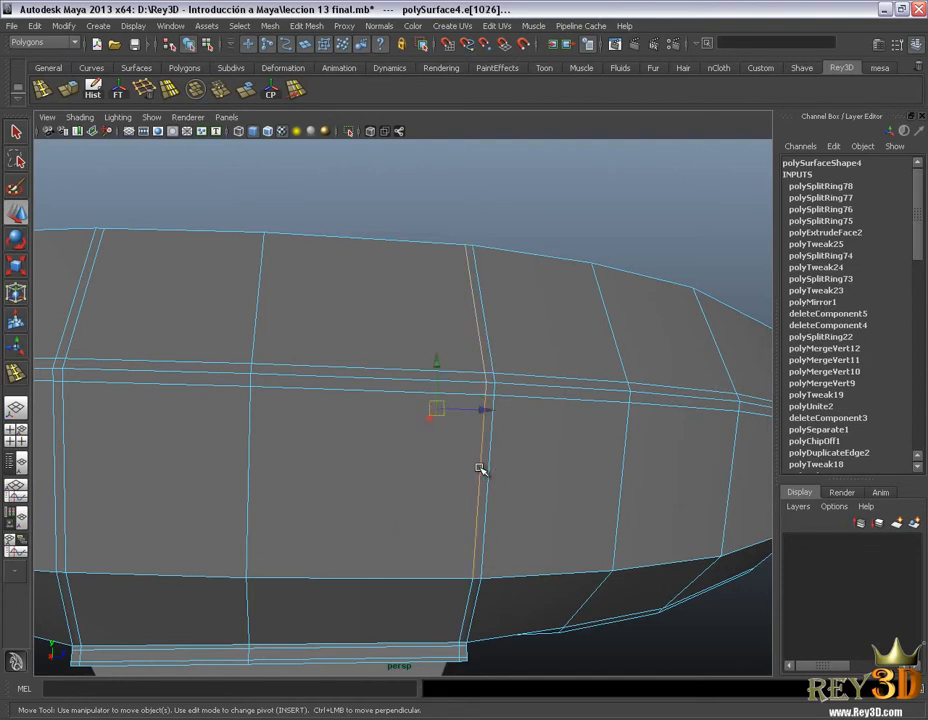
{"action": "left_click_drag", "start_coordinate": [394, 441], "coordinate": [690, 466], "text": "alt"}
{"action": "scroll", "coordinate": [501, 472], "scroll_direction": "down", "scroll_amount": 3}
{"action": "left_click_drag", "start_coordinate": [456, 472], "coordinate": [489, 471], "text": "alt"}
{"action": "scroll", "coordinate": [489, 471], "scroll_direction": "up", "scroll_amount": 2}
{"action": "left_click_drag", "start_coordinate": [551, 509], "coordinate": [556, 460], "text": "alt"}
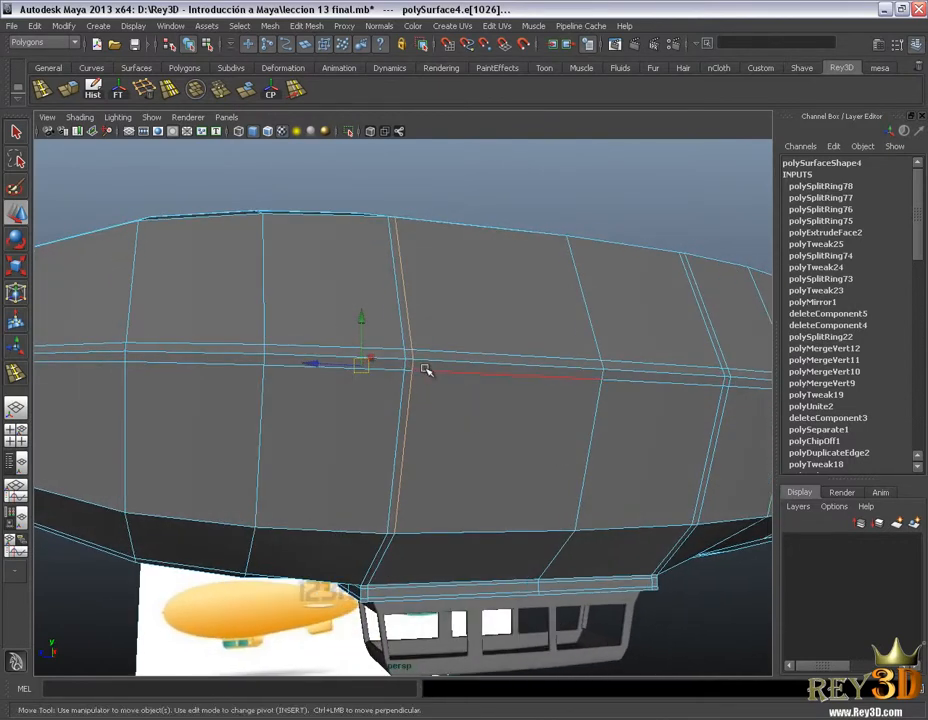
{"action": "left_click_drag", "start_coordinate": [410, 370], "coordinate": [530, 413], "text": "alt"}
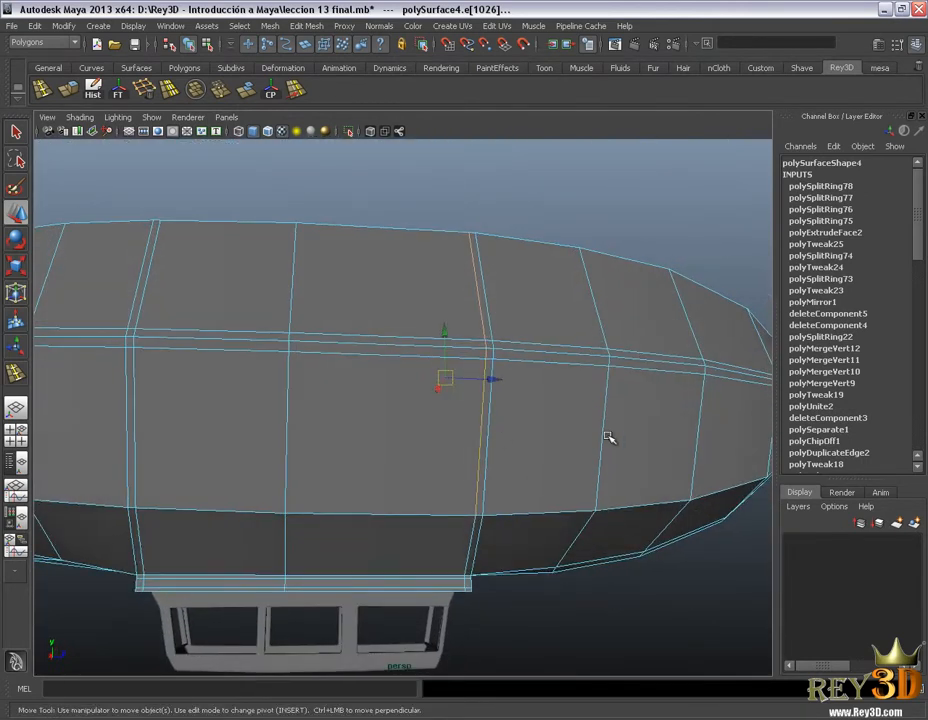
{"action": "left_click_drag", "start_coordinate": [609, 437], "coordinate": [435, 412], "text": "alt"}
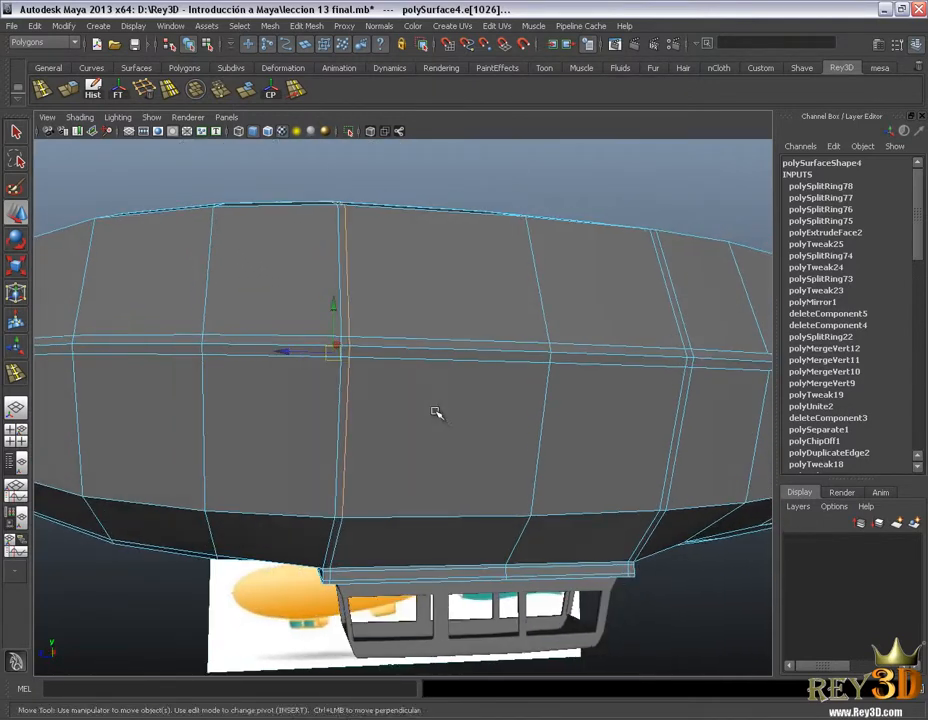
- Slide the selected edges along the hull toward the tail, about halfway to the next loop, with the Slide Edge tool
{"action": "left_click", "coordinate": [296, 91]}
{"action": "left_click_drag", "start_coordinate": [373, 350], "coordinate": [369, 325], "text": "alt"}
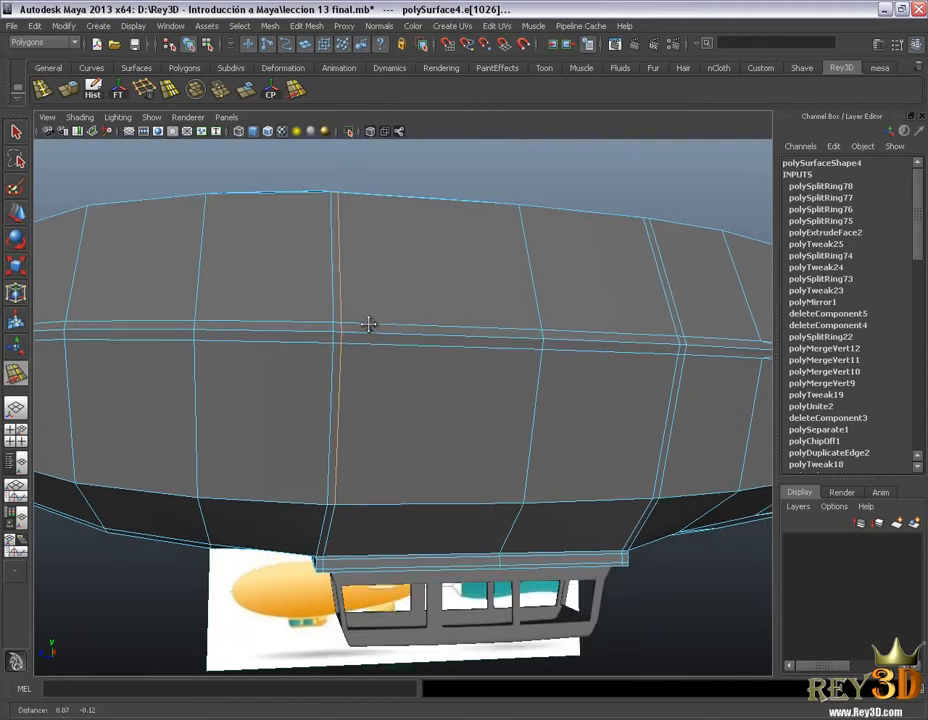
{"action": "middle_click_drag", "start_coordinate": [344, 311], "coordinate": [383, 317]}
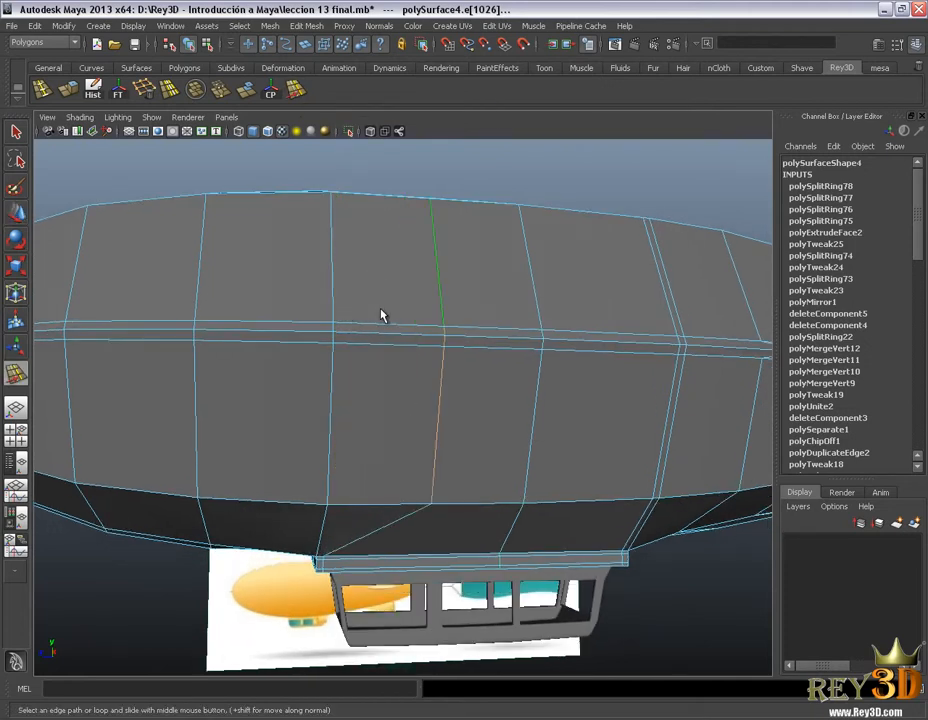
{"action": "right_click_drag", "start_coordinate": [503, 382], "coordinate": [436, 367], "text": "alt"}
{"action": "left_click_drag", "start_coordinate": [436, 367], "coordinate": [455, 382], "text": "alt"}
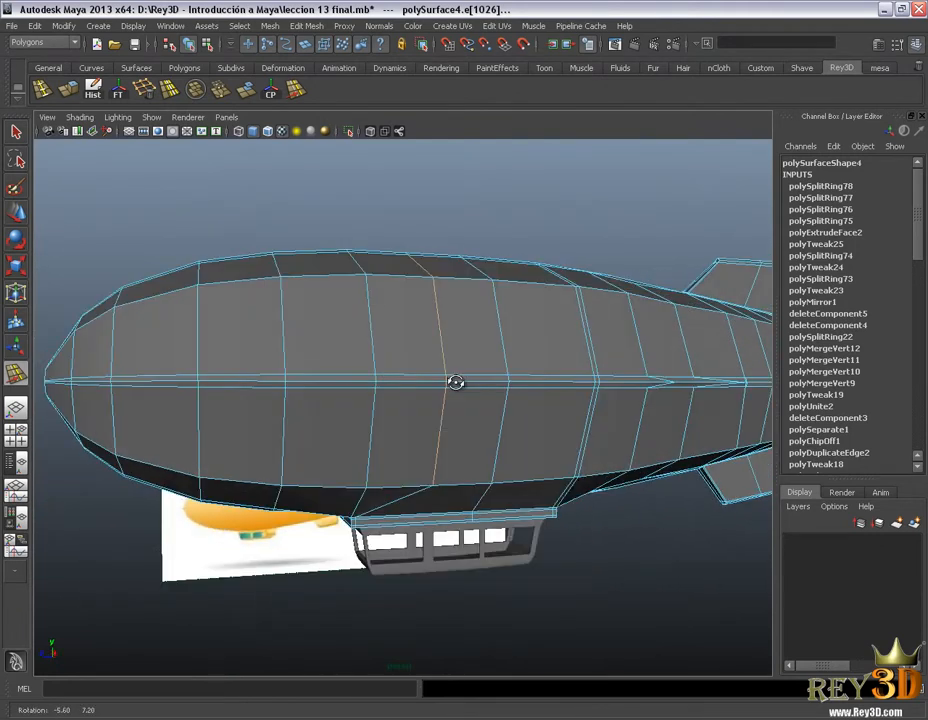
- Preview the hull smoothed in object mode and examine its side and top where the edges were slid apart
{"action": "key", "text": "w"}
{"action": "key", "text": "3"}
{"action": "right_click_drag", "start_coordinate": [611, 380], "coordinate": [596, 246], "text": "alt"}
{"action": "left_click", "coordinate": [596, 246]}
{"action": "left_click_drag", "start_coordinate": [502, 412], "coordinate": [516, 431], "text": "alt"}
{"action": "middle_click_drag", "start_coordinate": [516, 431], "coordinate": [491, 489], "text": "alt"}
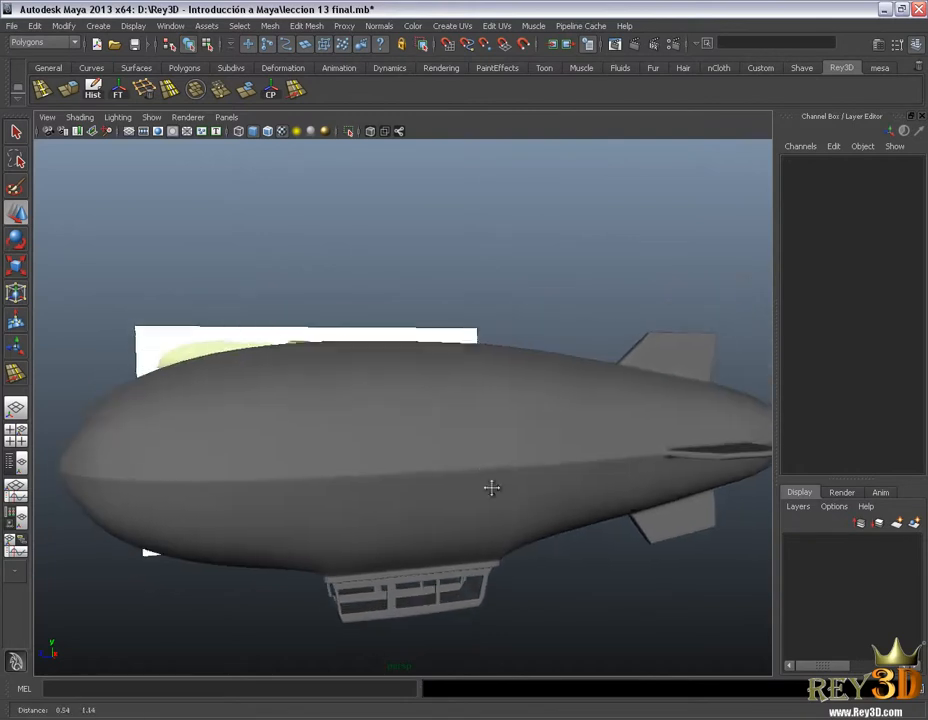
{"action": "right_click_drag", "start_coordinate": [491, 489], "coordinate": [525, 482], "text": "alt"}
{"action": "left_click_drag", "start_coordinate": [525, 482], "coordinate": [495, 480], "text": "alt"}
{"action": "right_click_drag", "start_coordinate": [417, 405], "coordinate": [383, 424], "text": "alt"}
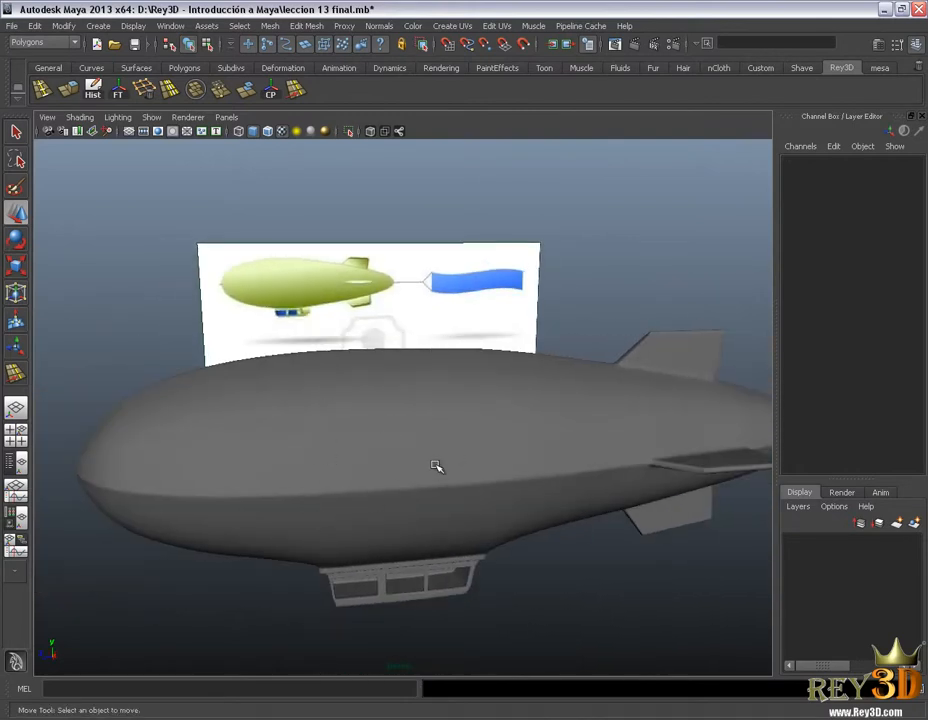
- Return the hull to its unsmoothed display in edge selection for work on the loops above the base's rear end
{"action": "left_click_drag", "start_coordinate": [437, 466], "coordinate": [352, 460], "text": "alt"}
{"action": "right_click_drag", "start_coordinate": [352, 460], "coordinate": [385, 478], "text": "alt"}
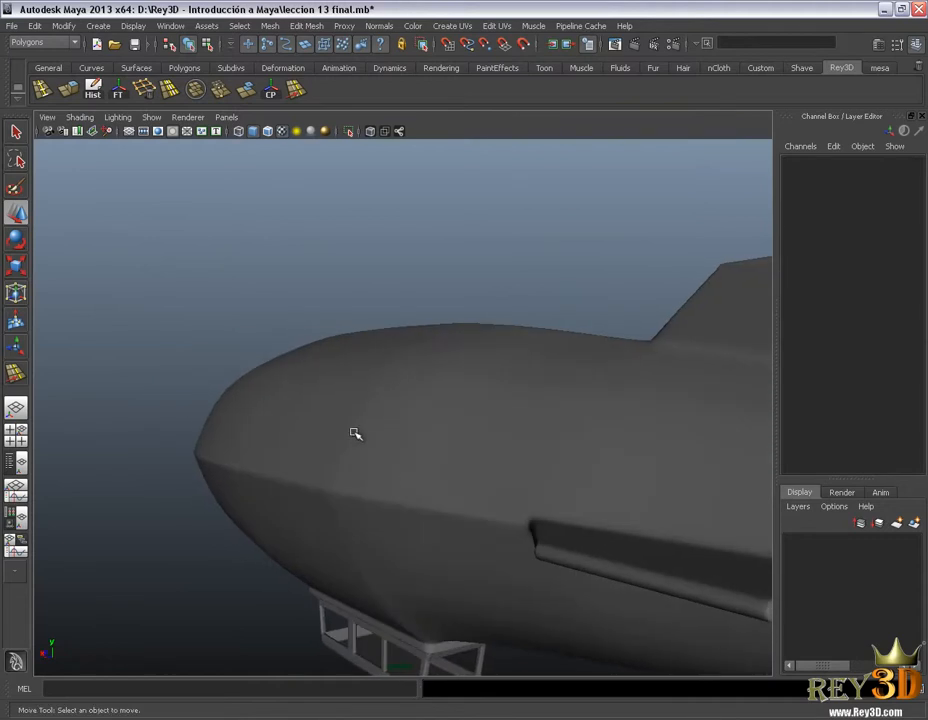
{"action": "left_click_drag", "start_coordinate": [334, 437], "coordinate": [491, 451], "text": "alt"}
{"action": "left_click", "coordinate": [491, 451]}
{"action": "left_click_drag", "start_coordinate": [516, 563], "coordinate": [448, 461], "text": "alt"}
{"action": "right_click_drag", "start_coordinate": [448, 461], "coordinate": [460, 408], "text": "alt"}
{"action": "right_click_drag", "start_coordinate": [460, 408], "coordinate": [460, 375]}
{"action": "right_click_drag", "start_coordinate": [440, 443], "coordinate": [472, 444], "text": "alt"}
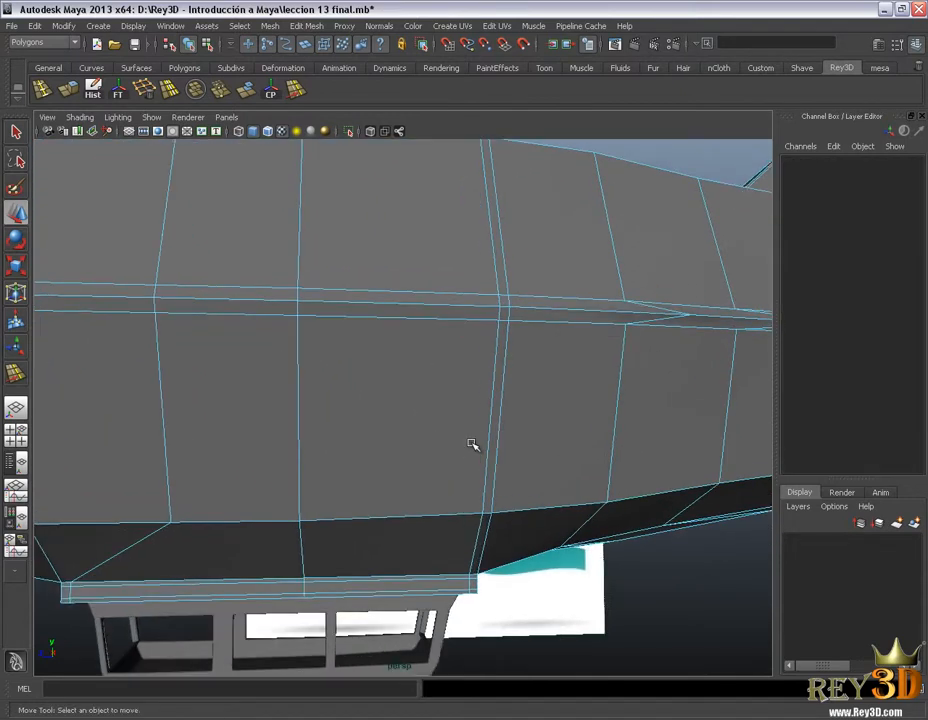
- Select the front loop of the rear pair's edges around the hull's sides and top, leaving out those next to the base
{"action": "left_click", "coordinate": [488, 440]}
{"action": "right_click_drag", "start_coordinate": [414, 387], "coordinate": [435, 420], "text": "alt"}
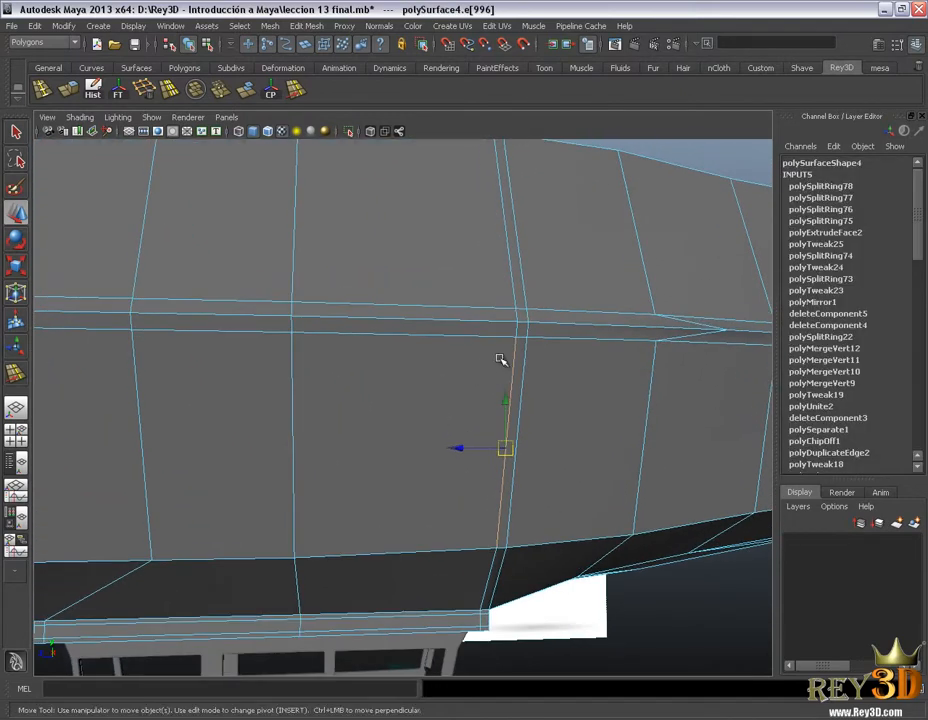
{"action": "right_click_drag", "start_coordinate": [518, 333], "coordinate": [365, 419], "text": "alt"}
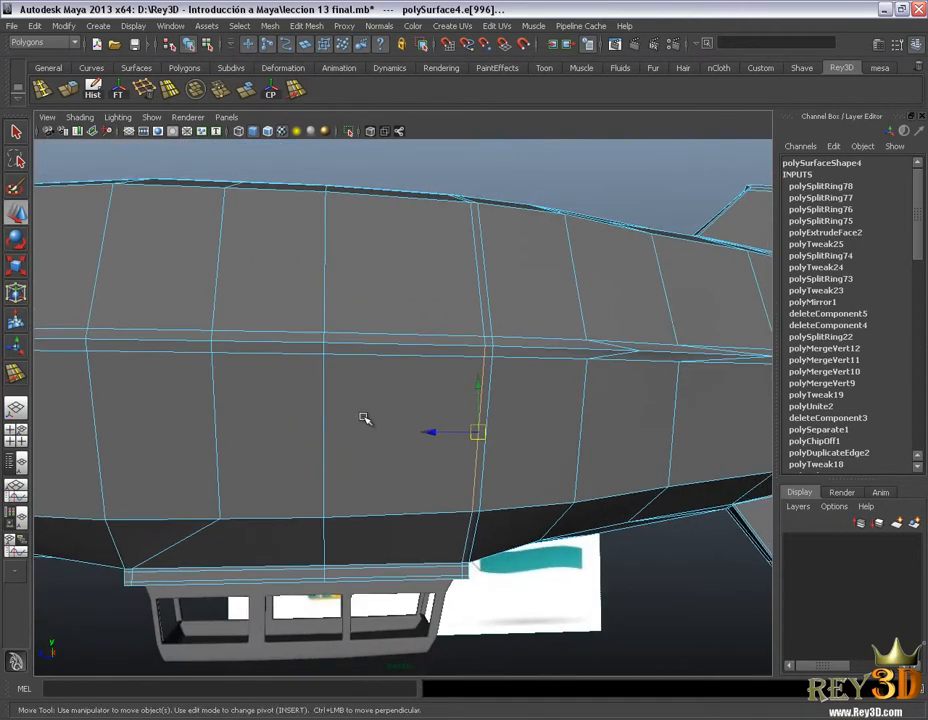
{"action": "left_click_drag", "start_coordinate": [292, 412], "coordinate": [363, 413], "text": "alt"}
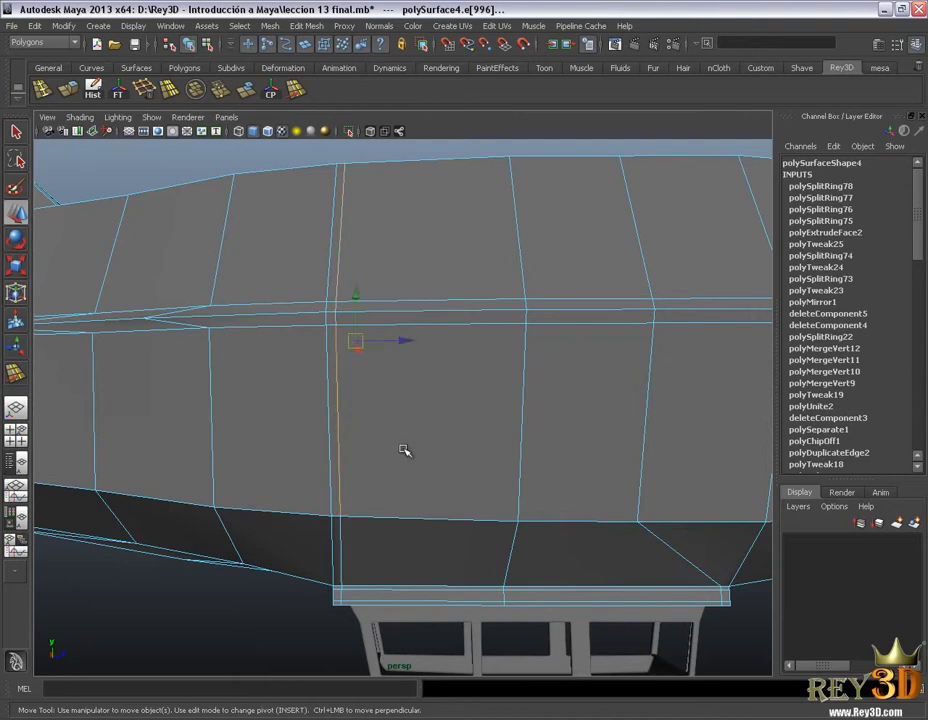
{"action": "left_click_drag", "start_coordinate": [557, 450], "coordinate": [345, 407], "text": "alt"}
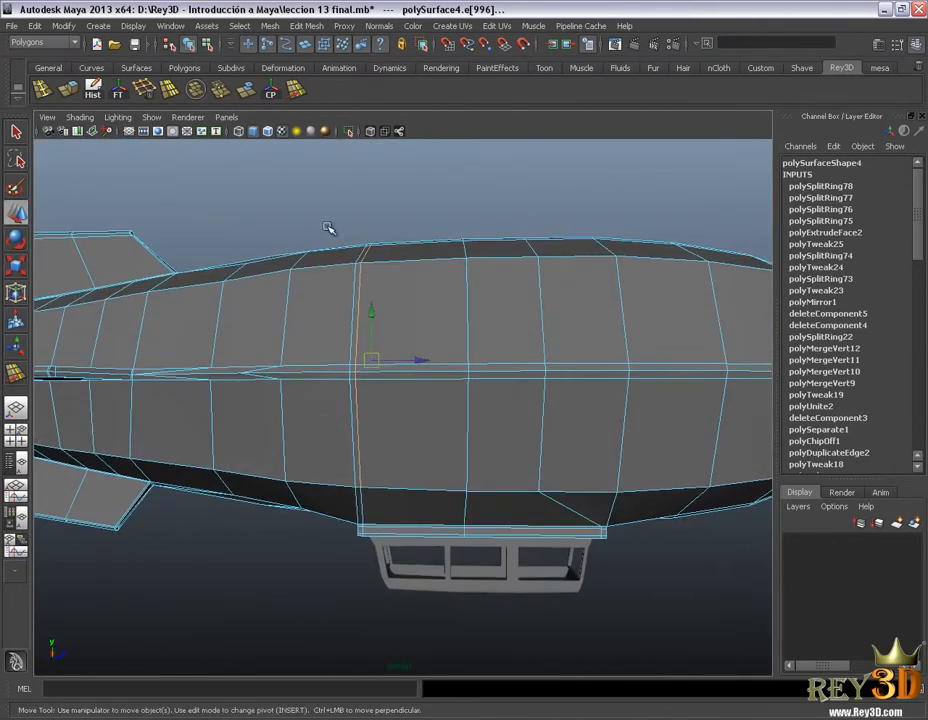
- Slide the selected edges along the hull toward the nose, about halfway to the next loop, with the Slide Edge tool
{"action": "left_click", "coordinate": [299, 91]}
{"action": "right_click_drag", "start_coordinate": [332, 412], "coordinate": [363, 424], "text": "alt"}
{"action": "middle_click_drag", "start_coordinate": [363, 424], "coordinate": [377, 454], "text": "alt"}
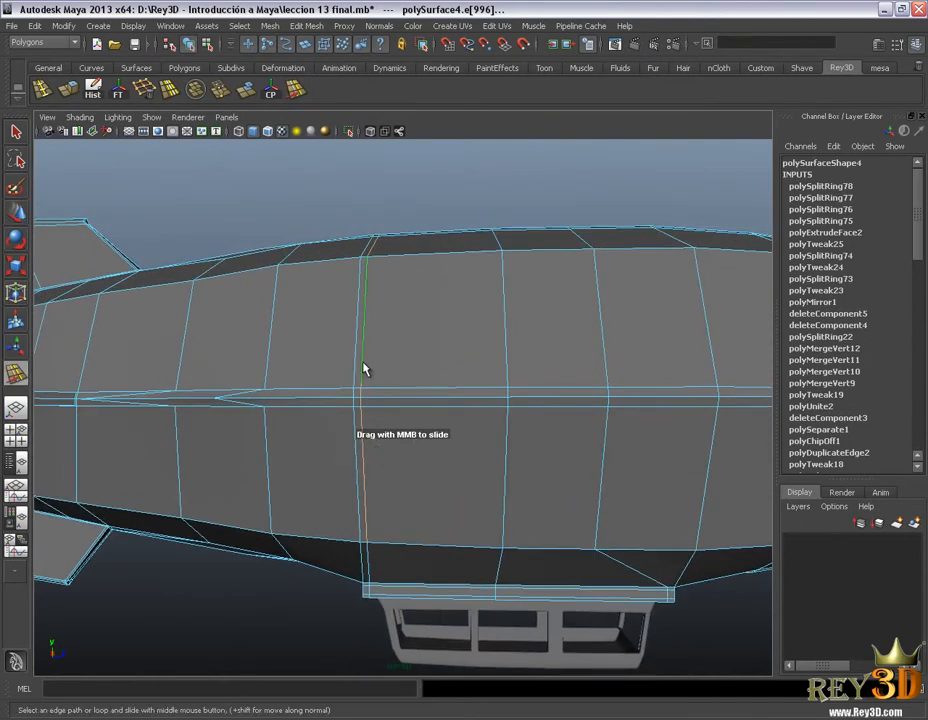
{"action": "middle_click_drag", "start_coordinate": [364, 369], "coordinate": [385, 375]}
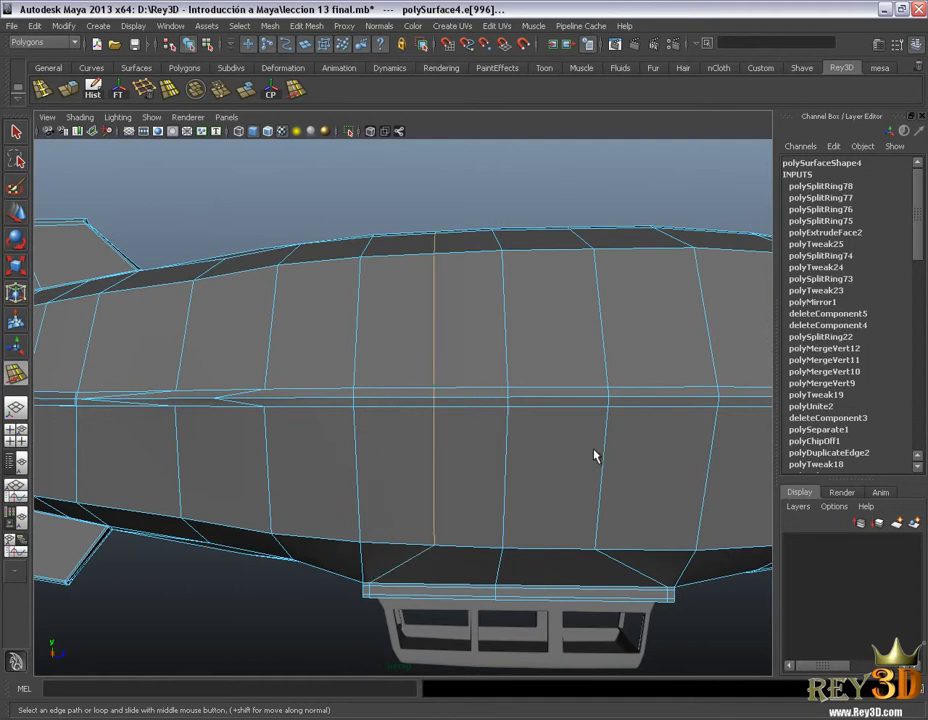
- Preview the hull smoothed and return it to object mode with nothing selected, with the Move tool active
{"action": "right_click_drag", "start_coordinate": [594, 456], "coordinate": [485, 445], "text": "alt"}
{"action": "key", "text": "w"}
{"action": "key", "text": "3"}
{"action": "right_click_drag", "start_coordinate": [555, 315], "coordinate": [590, 298]}
{"action": "left_click", "coordinate": [576, 236]}
- Examine the smoothed hull from both sides and above for evenness around the slid edge loops
{"action": "right_click_drag", "start_coordinate": [597, 465], "coordinate": [530, 472], "text": "alt"}
{"action": "middle_click_drag", "start_coordinate": [648, 486], "coordinate": [597, 495], "text": "alt"}
{"action": "left_click_drag", "start_coordinate": [597, 495], "coordinate": [262, 500], "text": "alt"}
{"action": "right_click_drag", "start_coordinate": [330, 530], "coordinate": [377, 536], "text": "alt"}
{"action": "left_click_drag", "start_coordinate": [480, 528], "coordinate": [397, 523], "text": "alt"}
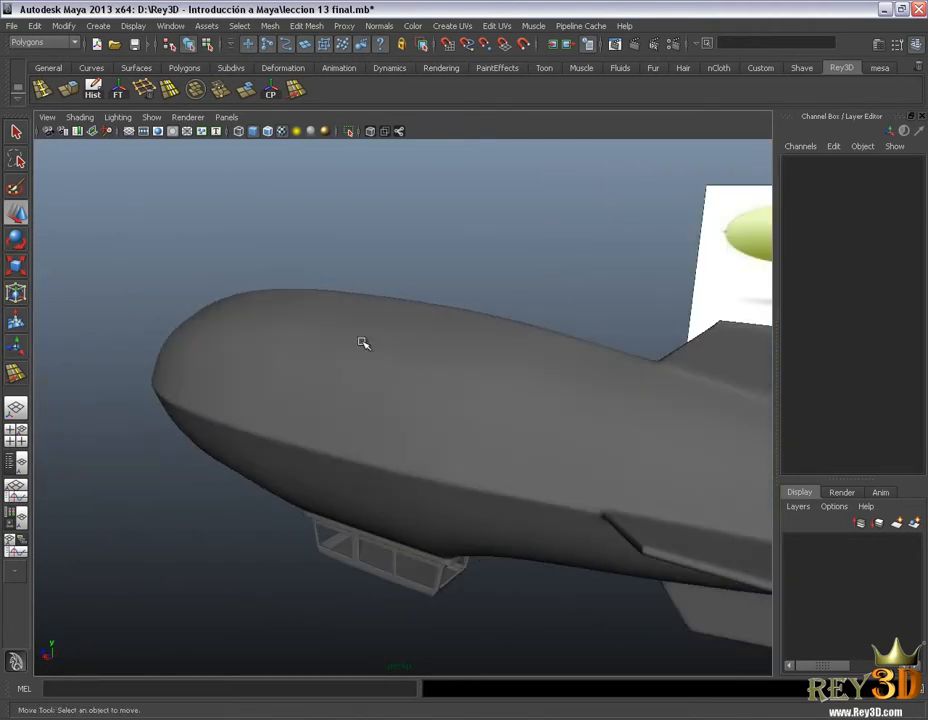
{"action": "left_click_drag", "start_coordinate": [396, 574], "coordinate": [480, 508], "text": "alt"}
{"action": "right_click_drag", "start_coordinate": [372, 509], "coordinate": [423, 509], "text": "alt"}
{"action": "left_click_drag", "start_coordinate": [504, 523], "coordinate": [455, 462], "text": "alt"}
{"action": "middle_click_drag", "start_coordinate": [474, 540], "coordinate": [474, 492], "text": "alt"}
{"action": "left_click_drag", "start_coordinate": [471, 350], "coordinate": [508, 398], "text": "alt"}
{"action": "middle_click_drag", "start_coordinate": [501, 474], "coordinate": [498, 434], "text": "alt"}
{"action": "left_click_drag", "start_coordinate": [340, 382], "coordinate": [586, 398], "text": "alt"}
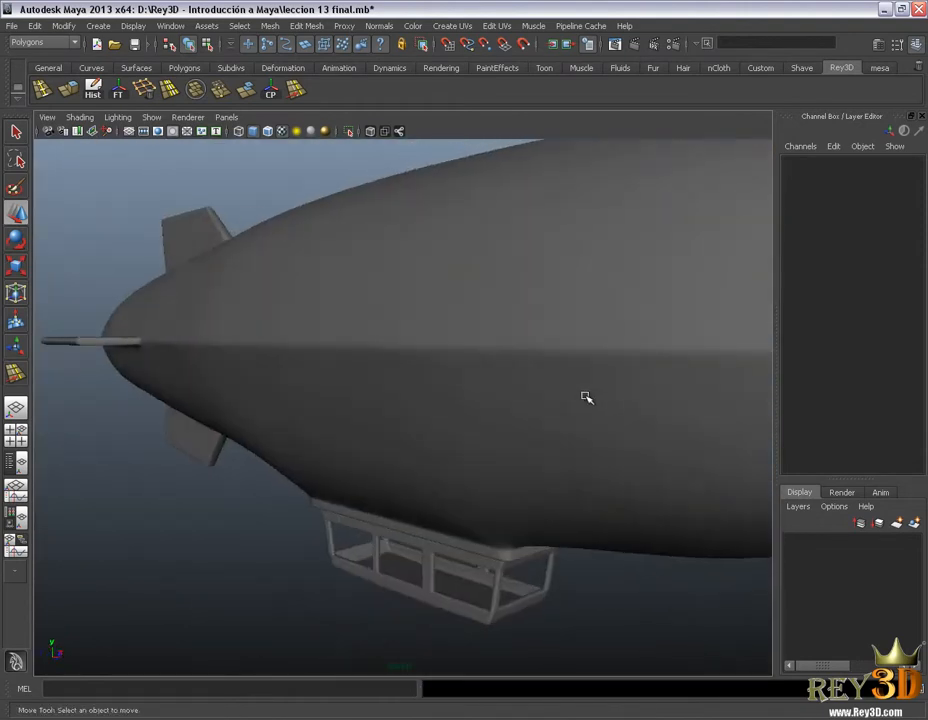
{"action": "right_click_drag", "start_coordinate": [586, 398], "coordinate": [500, 398], "text": "alt"}
{"action": "left_click_drag", "start_coordinate": [450, 404], "coordinate": [280, 380], "text": "alt"}
{"action": "left_click_drag", "start_coordinate": [475, 414], "coordinate": [376, 428], "text": "alt"}
{"action": "right_click_drag", "start_coordinate": [372, 462], "coordinate": [439, 462], "text": "alt"}
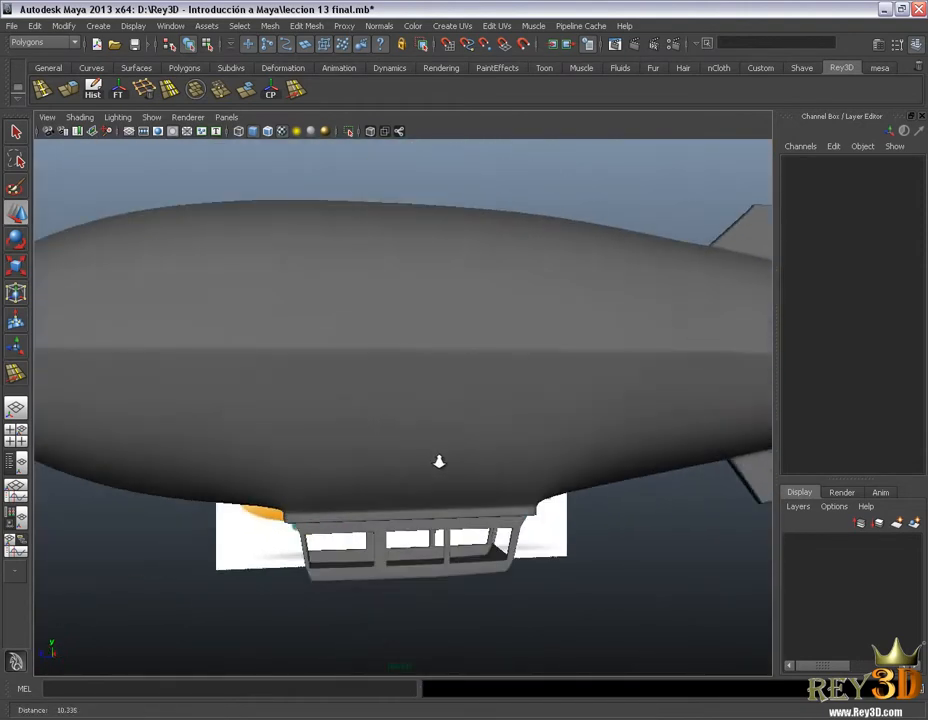
{"action": "middle_click_drag", "start_coordinate": [439, 461], "coordinate": [474, 394], "text": "alt"}
{"action": "left_click_drag", "start_coordinate": [474, 394], "coordinate": [486, 297], "text": "alt"}
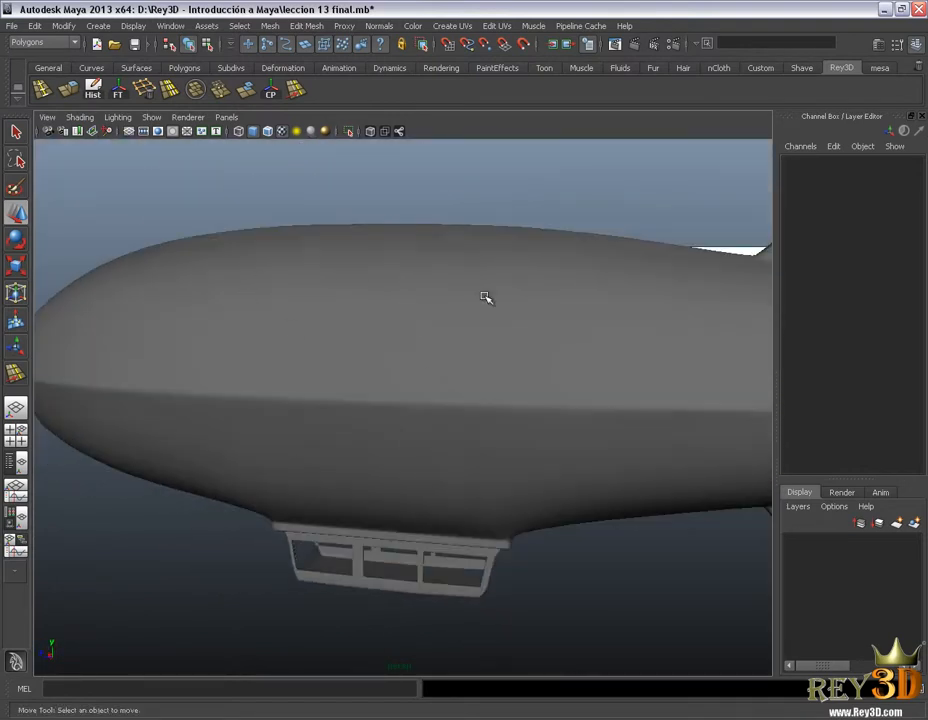
- Examine the joint between hull and gondola up close, and the whole airship beside the reference image
{"action": "left_click_drag", "start_coordinate": [500, 451], "coordinate": [472, 381], "text": "alt"}
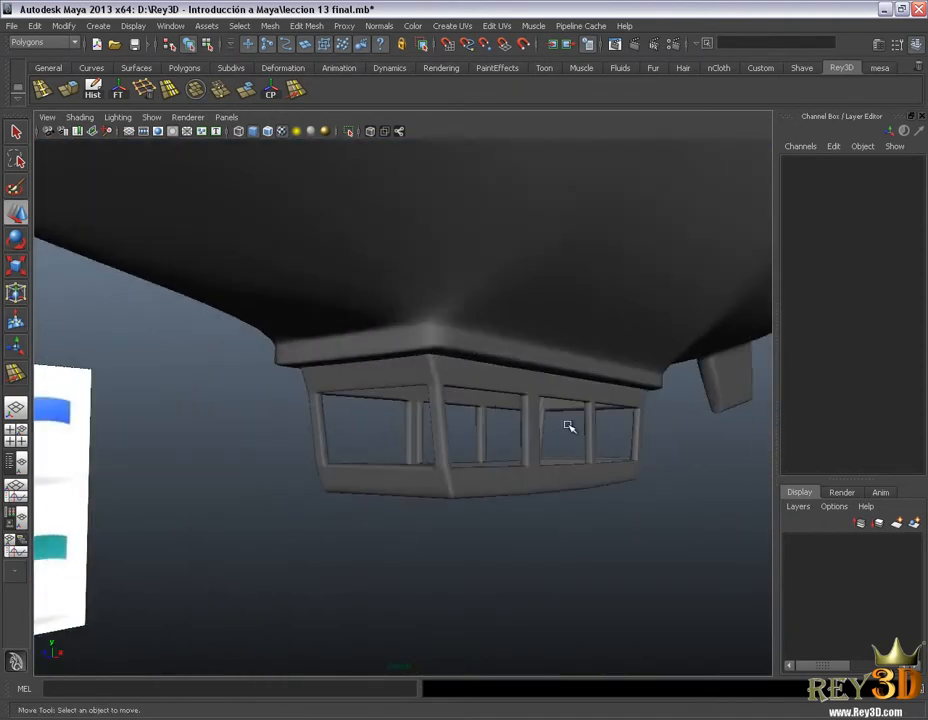
{"action": "left_click_drag", "start_coordinate": [568, 427], "coordinate": [317, 414], "text": "alt"}
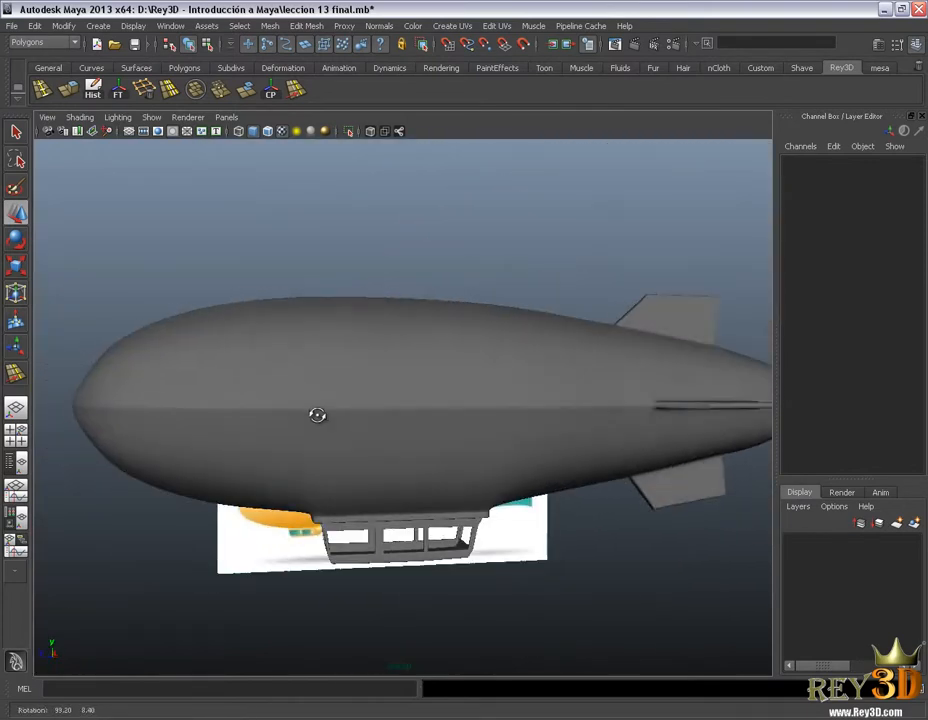
{"action": "middle_click_drag", "start_coordinate": [427, 446], "coordinate": [371, 434], "text": "alt"}
{"action": "left_click_drag", "start_coordinate": [371, 434], "coordinate": [364, 414], "text": "alt"}
{"action": "right_click_drag", "start_coordinate": [364, 414], "coordinate": [426, 472], "text": "alt"}
{"action": "middle_click_drag", "start_coordinate": [426, 472], "coordinate": [440, 430], "text": "alt"}
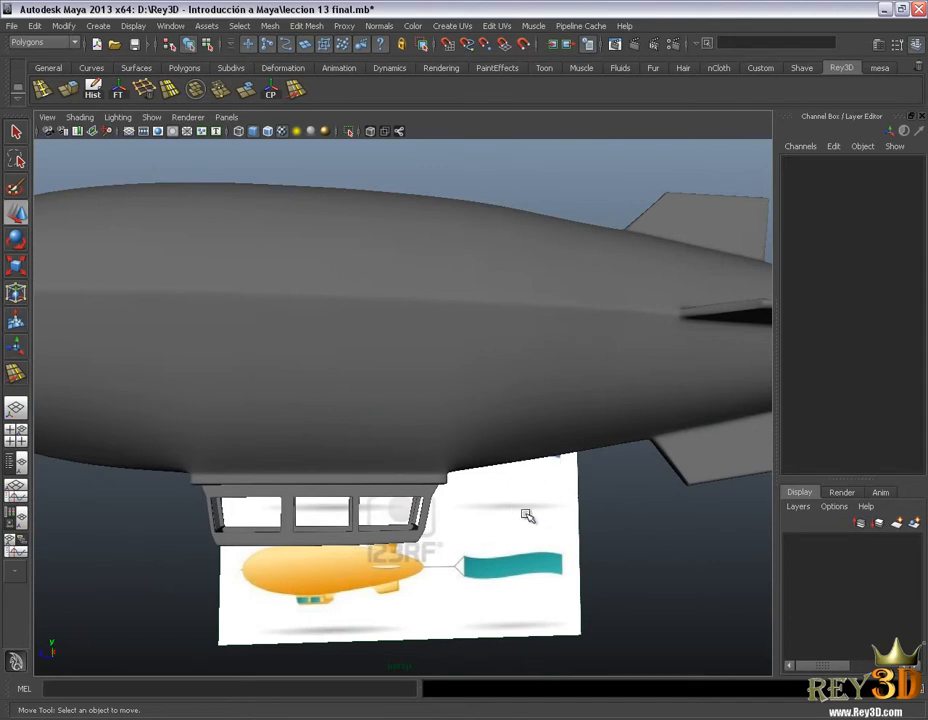
{"action": "right_click_drag", "start_coordinate": [539, 378], "coordinate": [484, 399], "text": "alt"}
{"action": "left_click_drag", "start_coordinate": [484, 399], "coordinate": [481, 399], "text": "alt"}
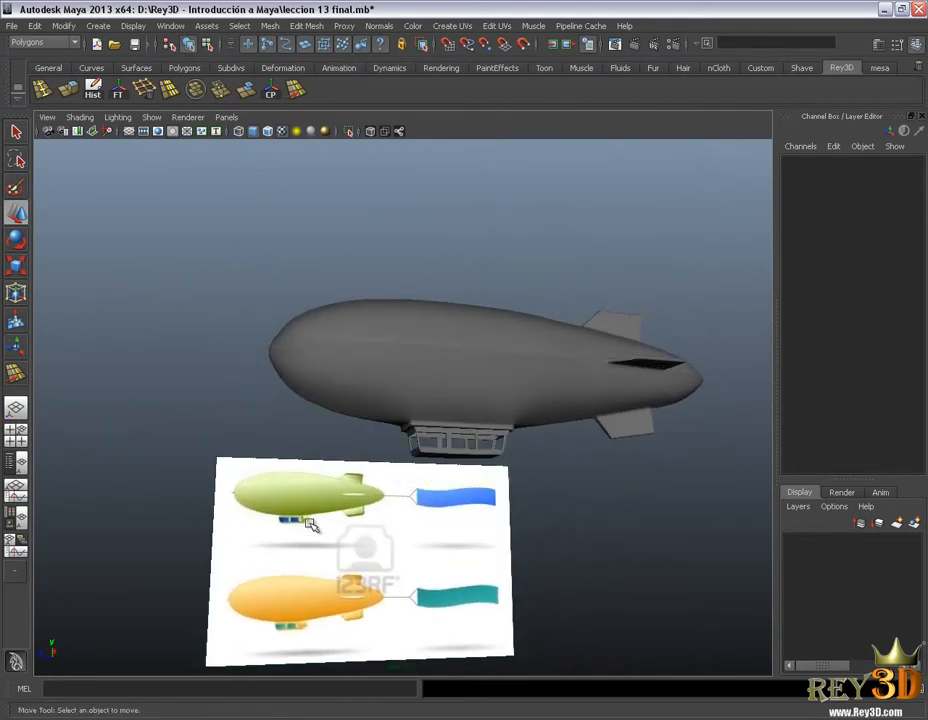
{"action": "right_click_drag", "start_coordinate": [311, 525], "coordinate": [511, 412], "text": "alt"}
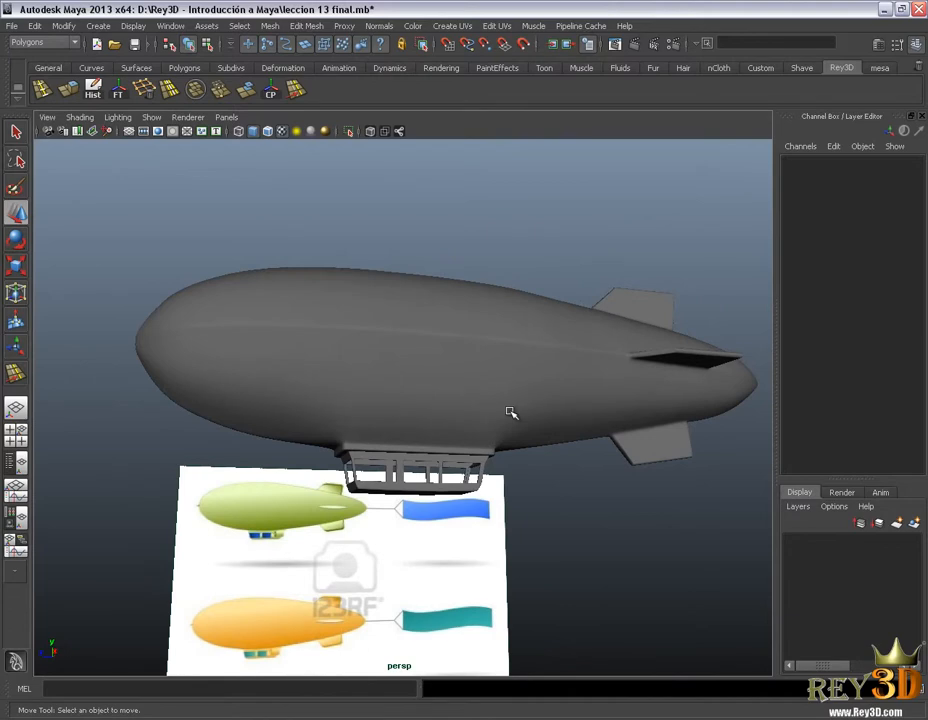
- Switch to the file explorer and open the dirigible image from the Referencias folder
{"action": "key", "text": "alt+Tab"}
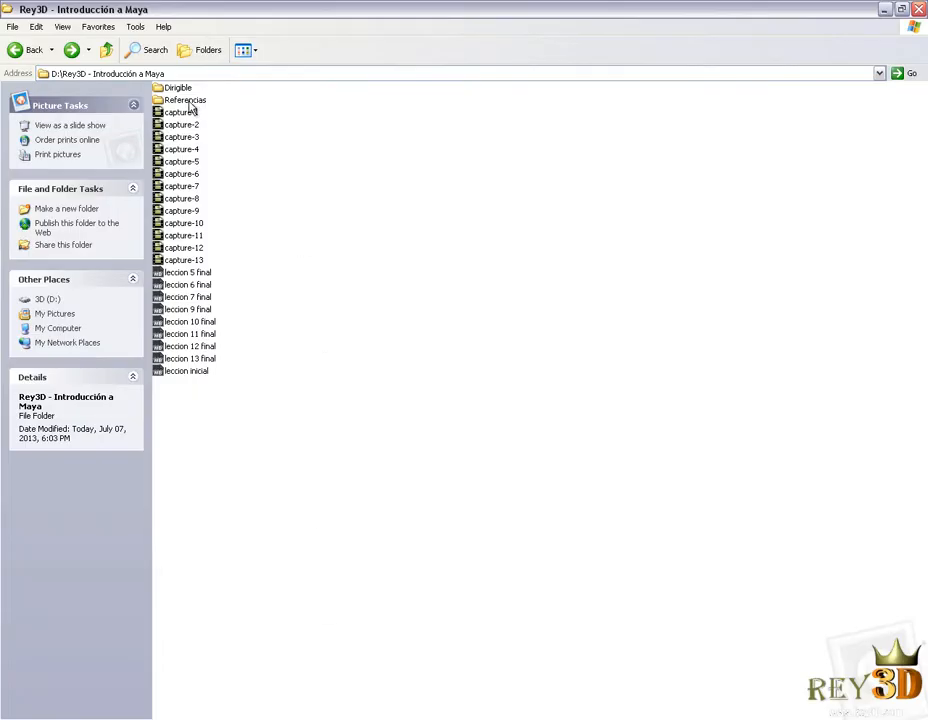
{"action": "double_click", "coordinate": [186, 101]}
{"action": "double_click", "coordinate": [170, 100]}
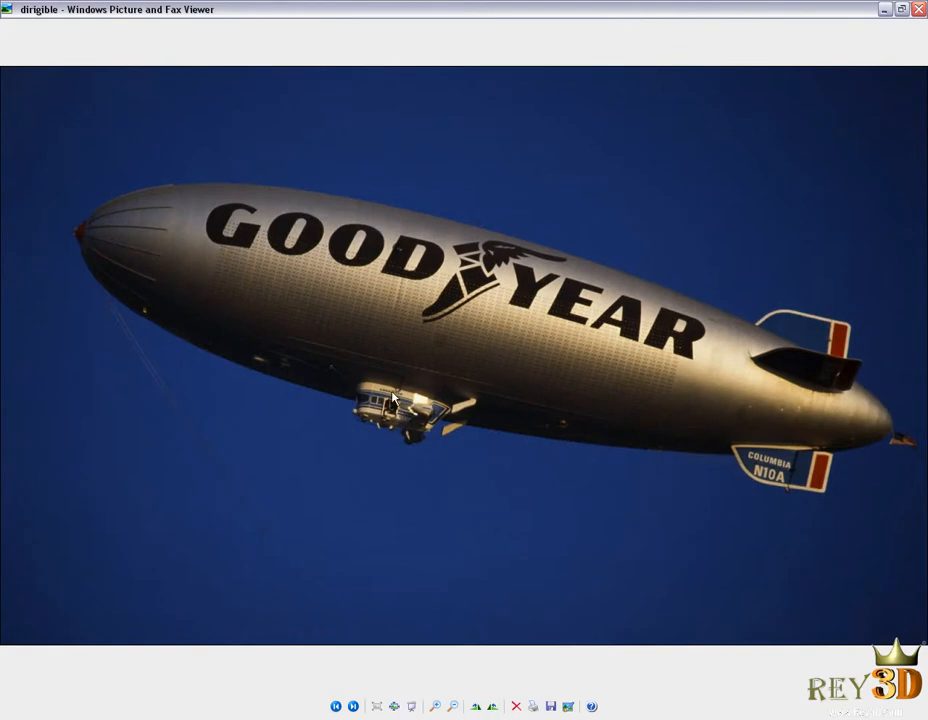
- Browse the airship reference images from dirigible 2 through dirigible 10, examining their gondolas, fins and hull details
{"action": "left_click", "coordinate": [354, 706]}
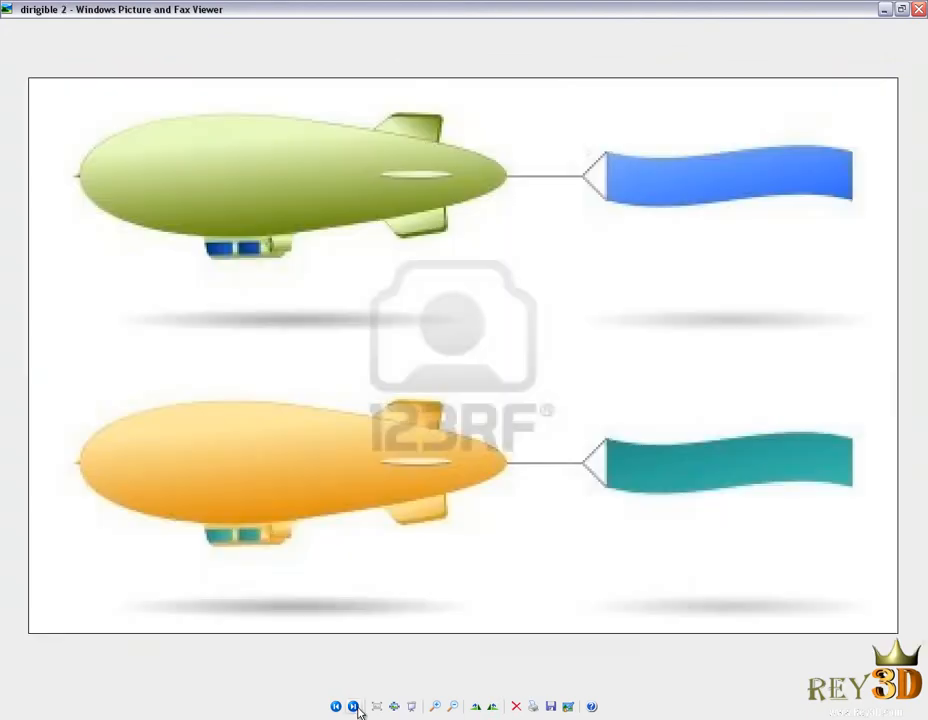
{"action": "left_click", "coordinate": [355, 707]}
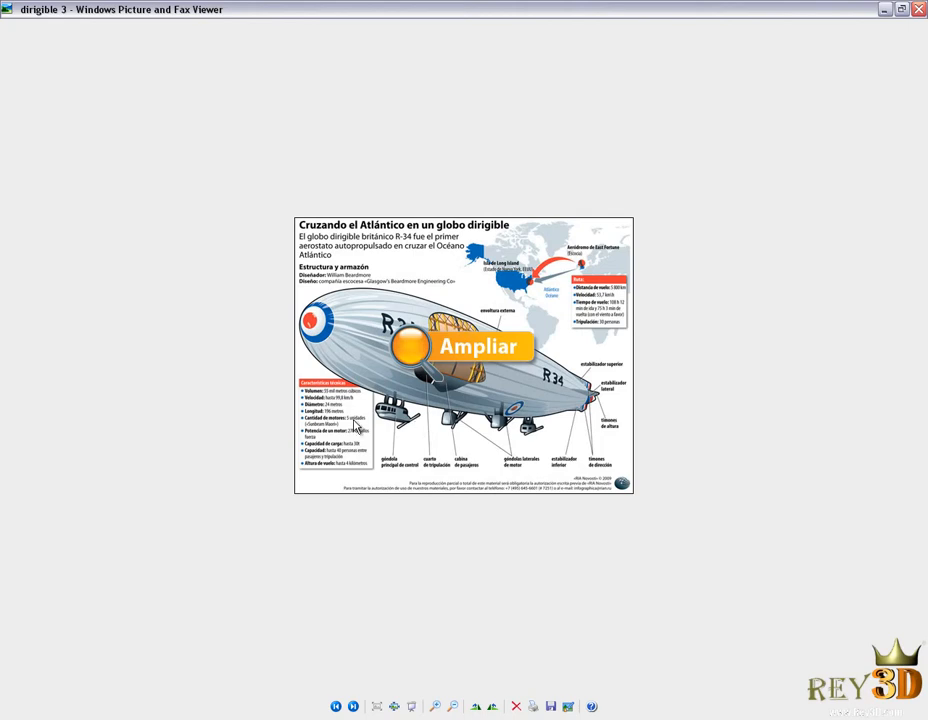
{"action": "left_click", "coordinate": [356, 707]}
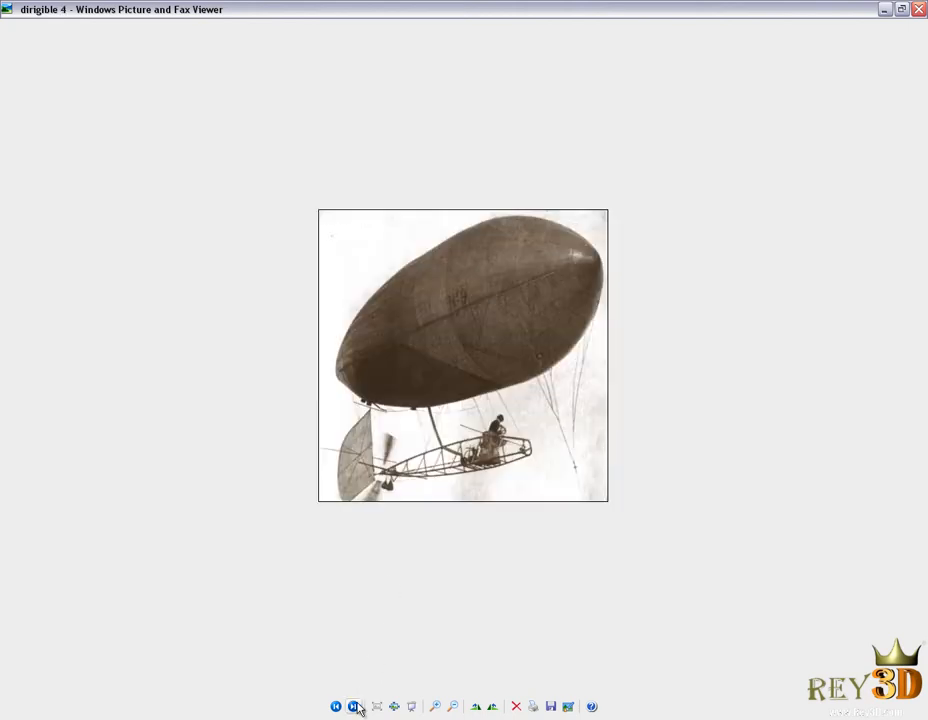
{"action": "left_click", "coordinate": [356, 709]}
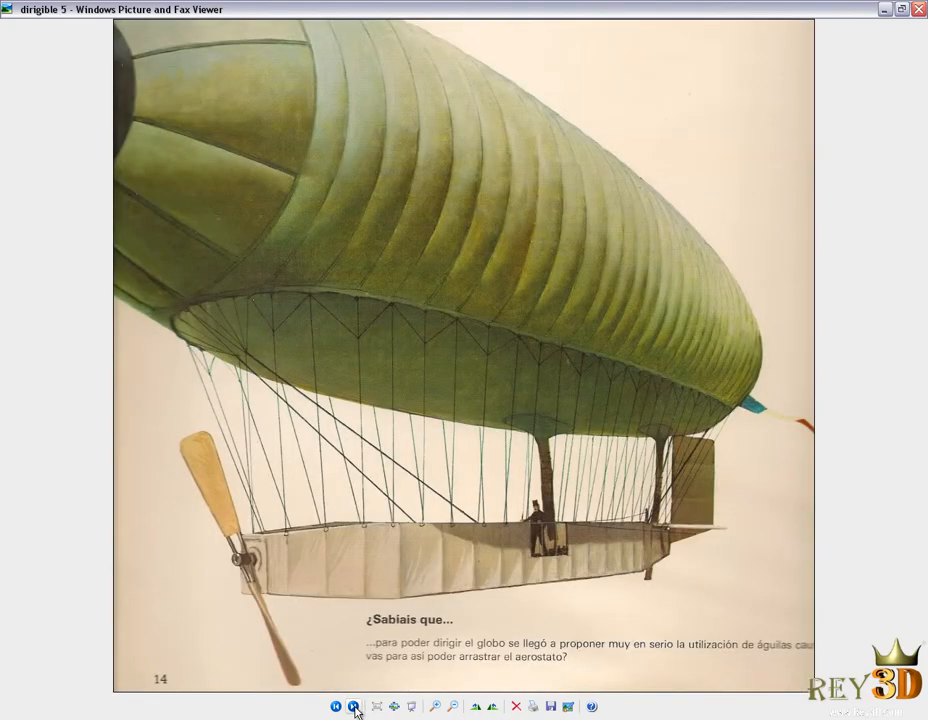
{"action": "left_click", "coordinate": [356, 707]}
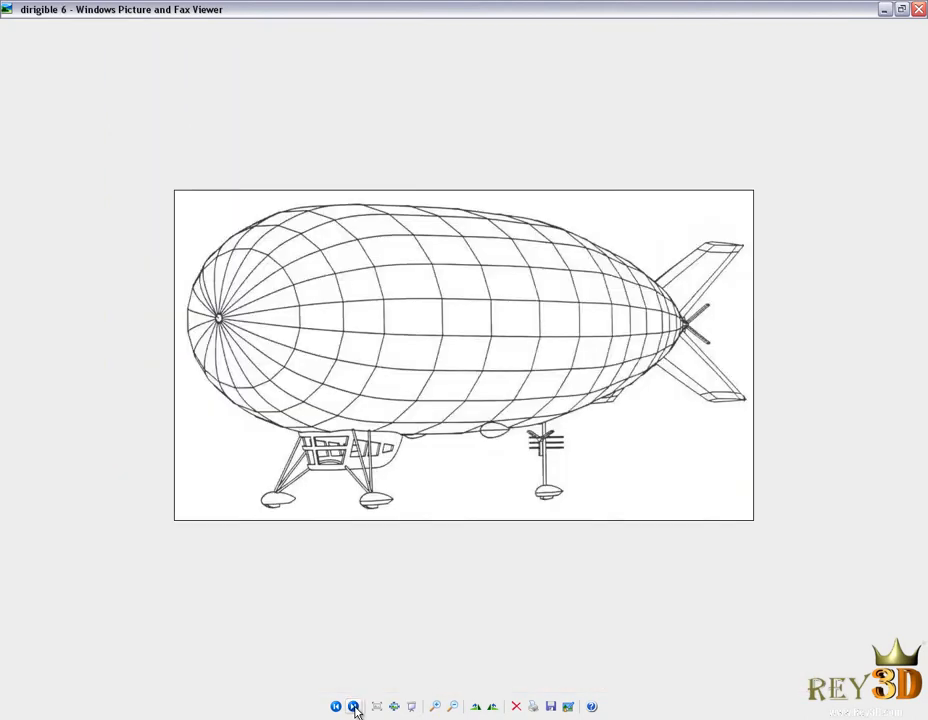
{"action": "left_click", "coordinate": [355, 707]}
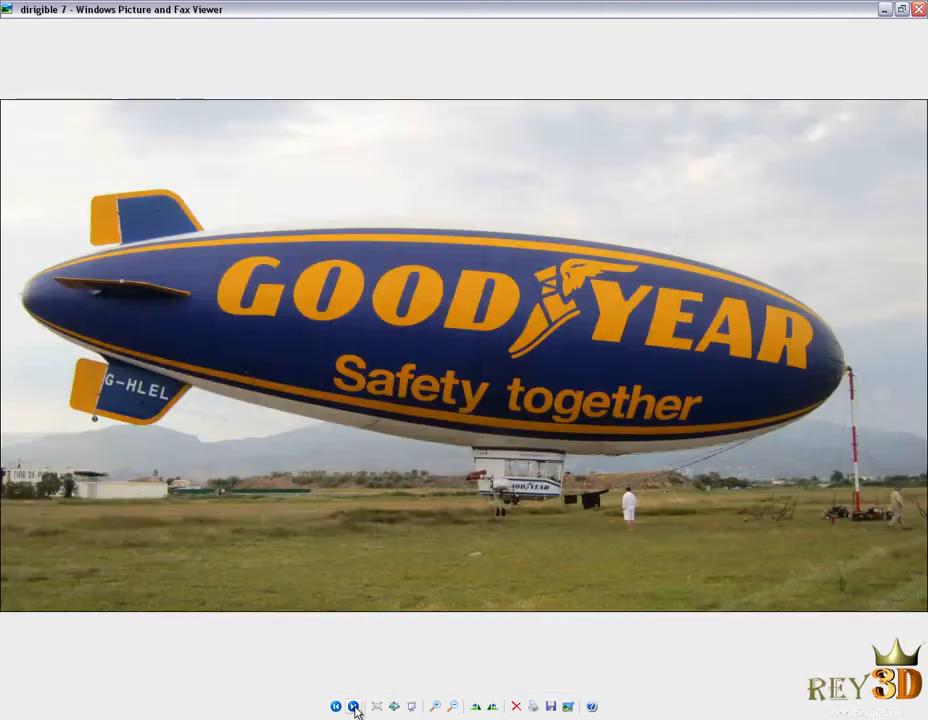
{"action": "left_click", "coordinate": [355, 707]}
{"action": "left_click", "coordinate": [355, 707]}
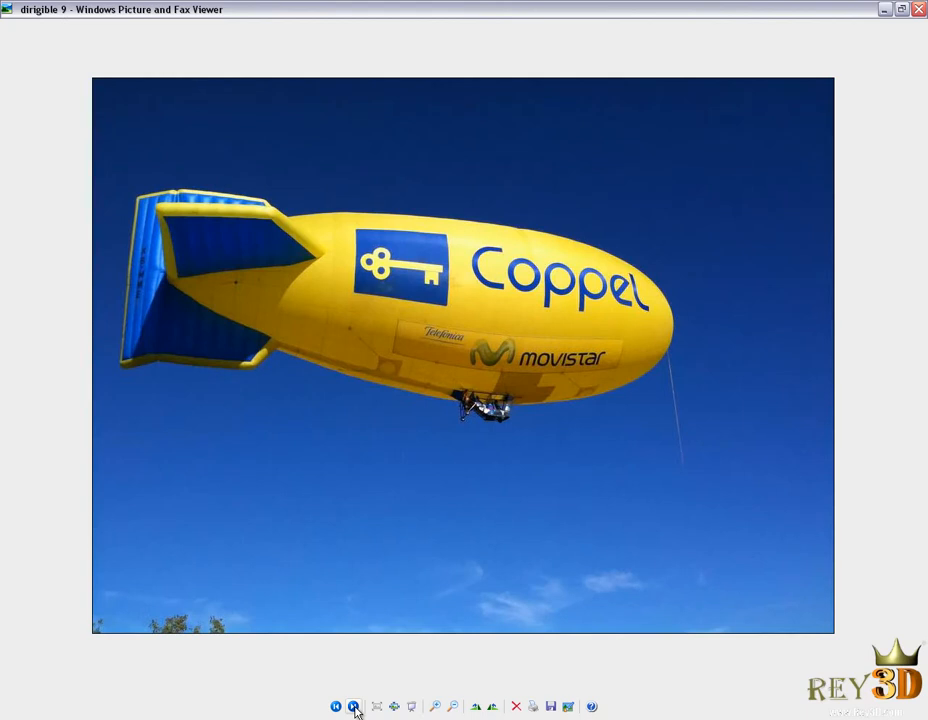
{"action": "left_click", "coordinate": [355, 707]}
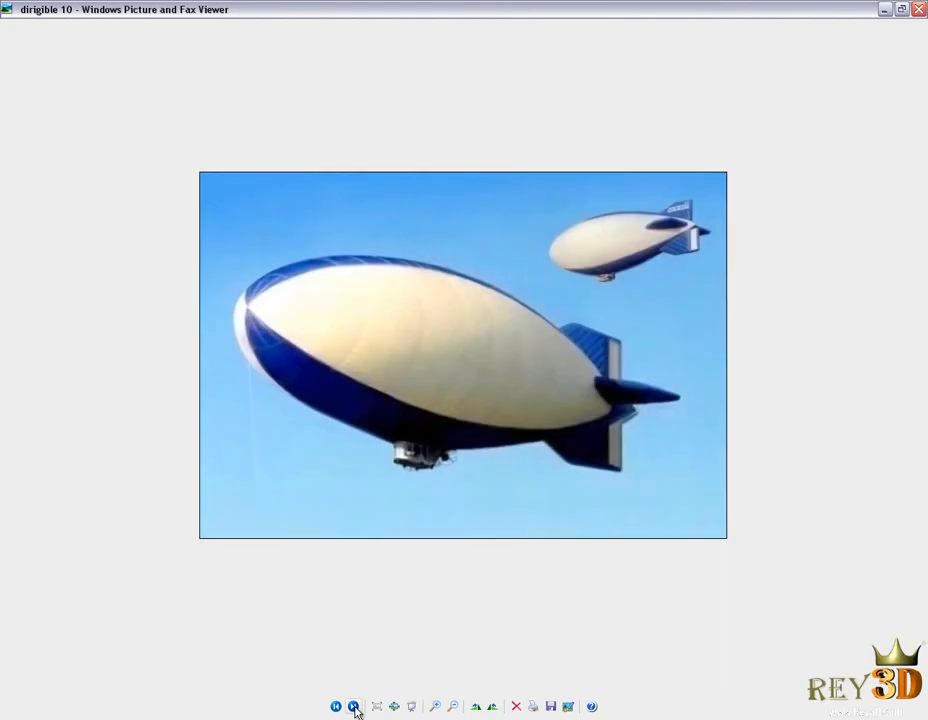